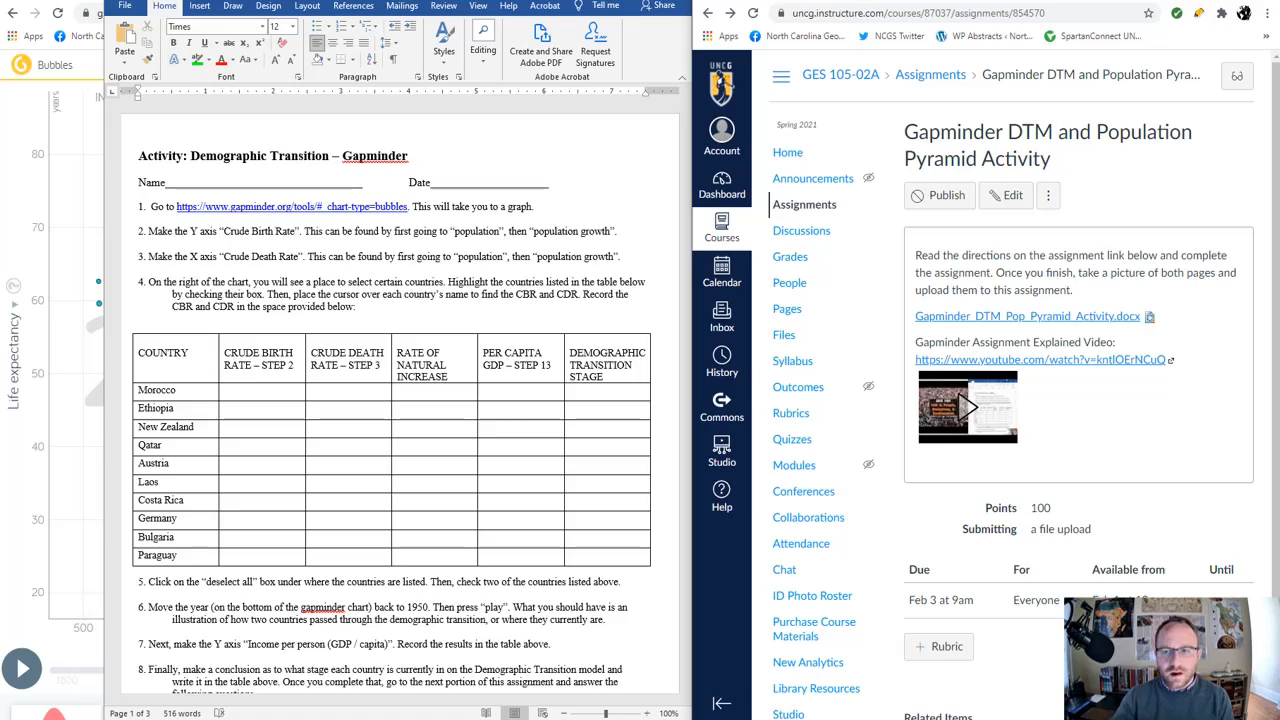
# Move the activity document beside the Gapminder chart and set the chart's Y axis to Crude birth rate
pyautogui.moveTo(335, 1); pyautogui.dragTo(924, 1)
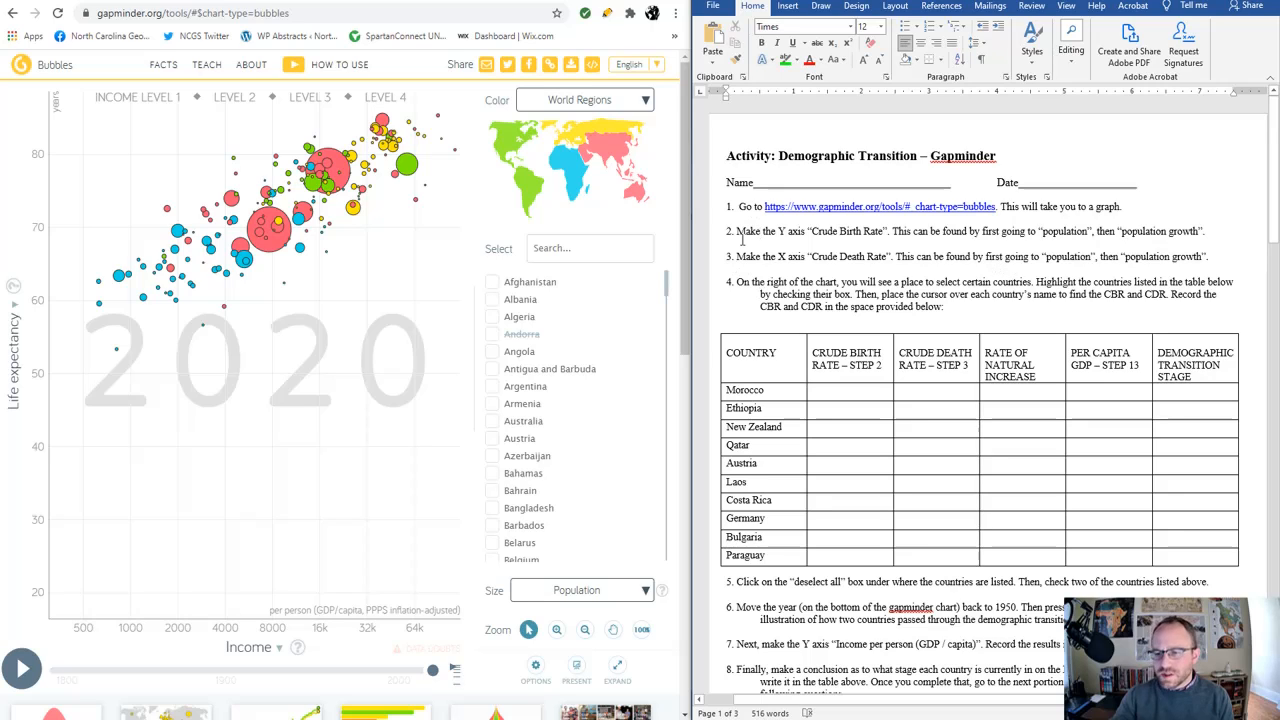
pyautogui.click(14, 353)
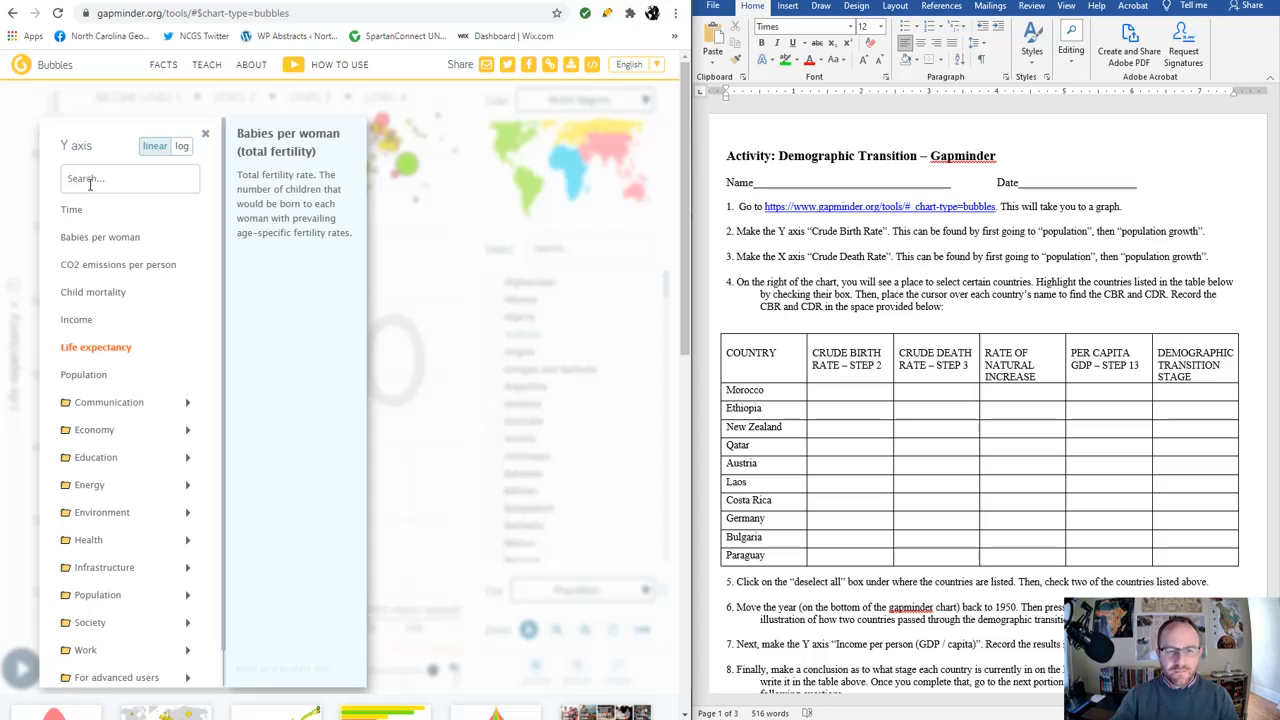
pyautogui.write('crude birth')
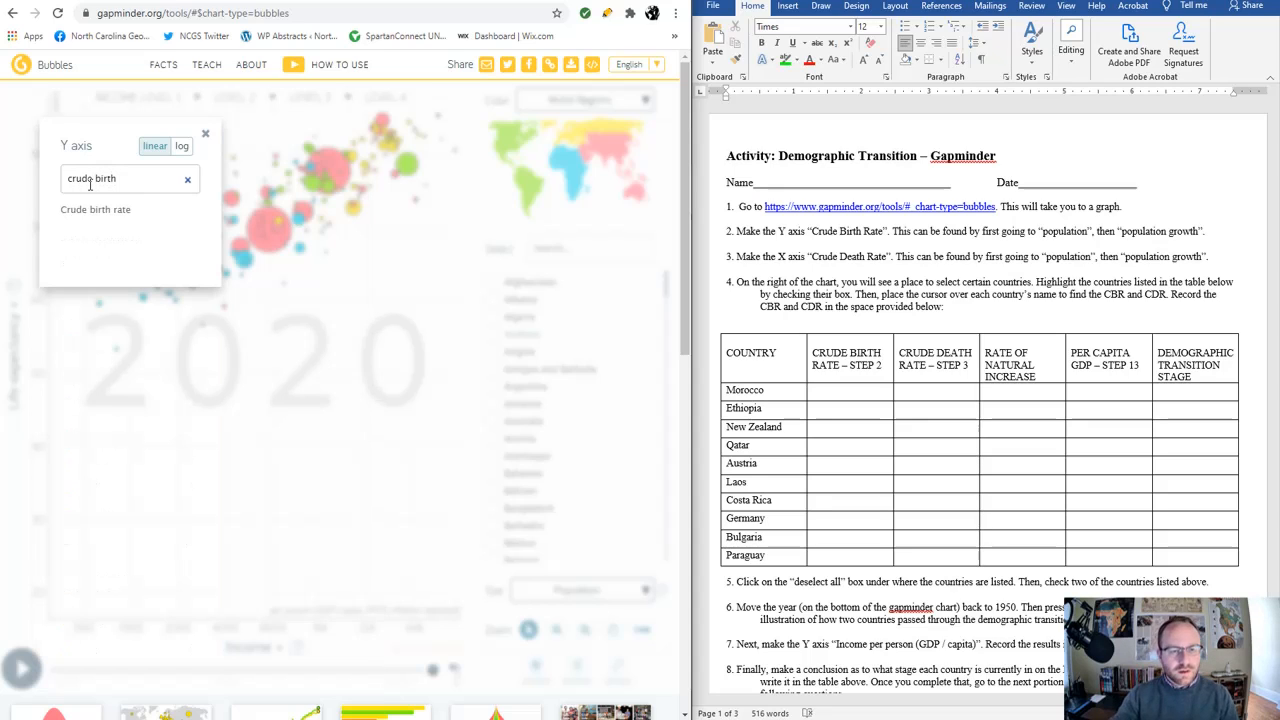
pyautogui.click(101, 215)
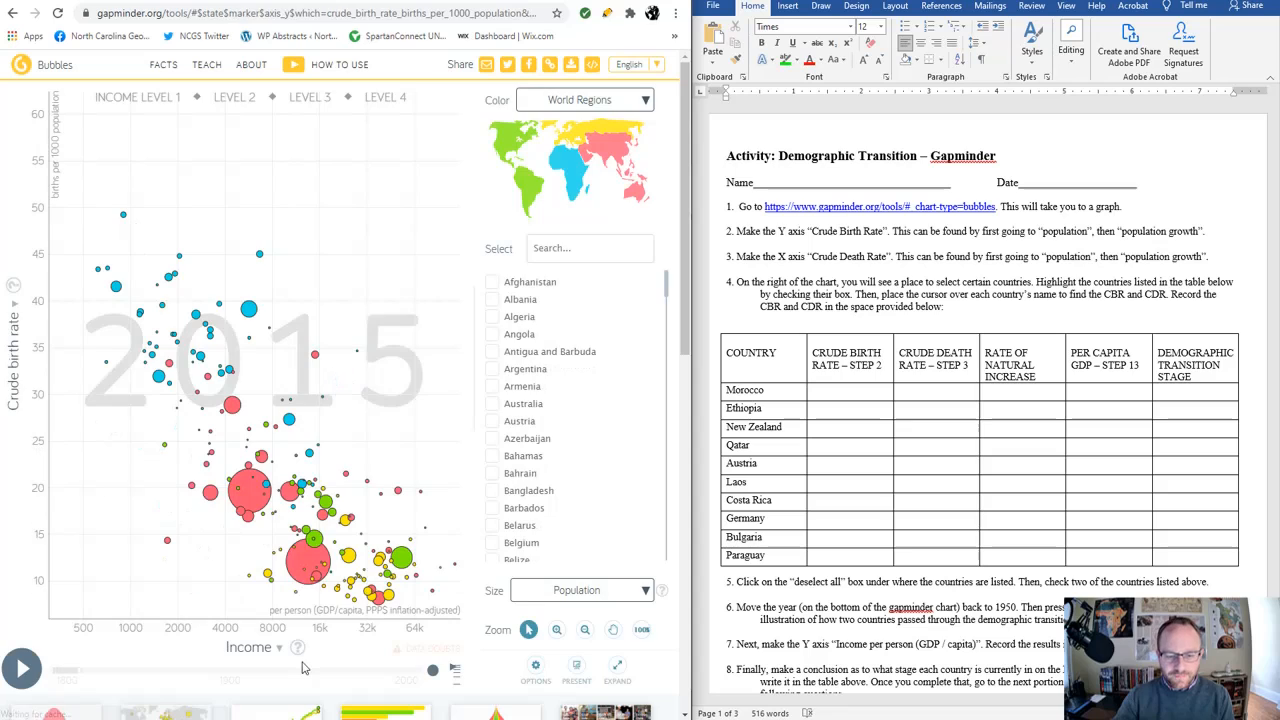
# Set the bubble chart's X axis to Crude death rate
pyautogui.click(243, 648)
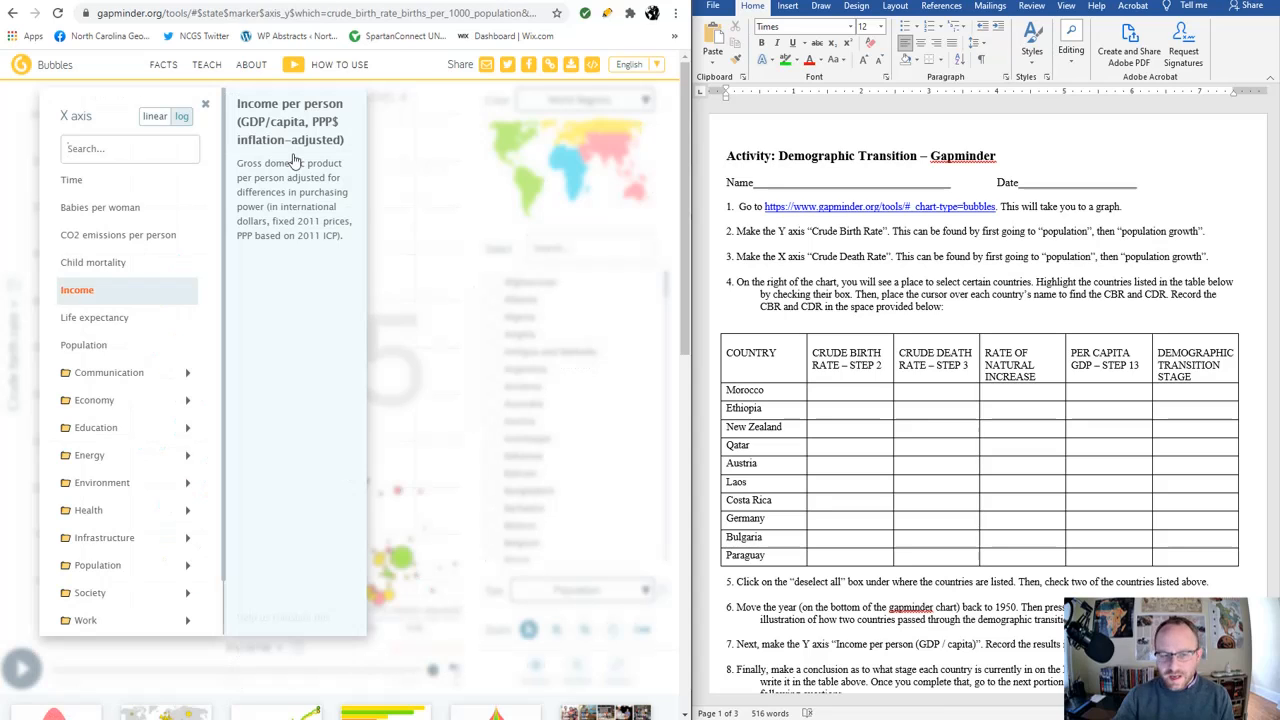
pyautogui.write('c')
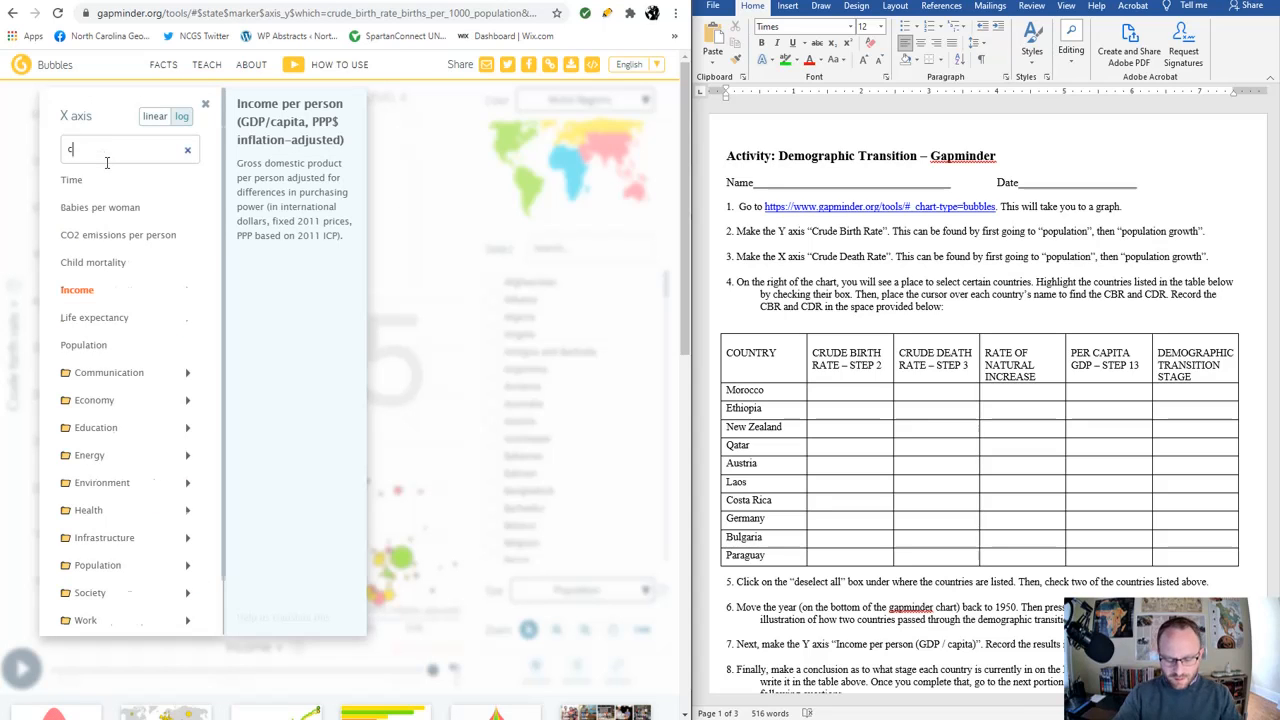
pyautogui.write('rude death')
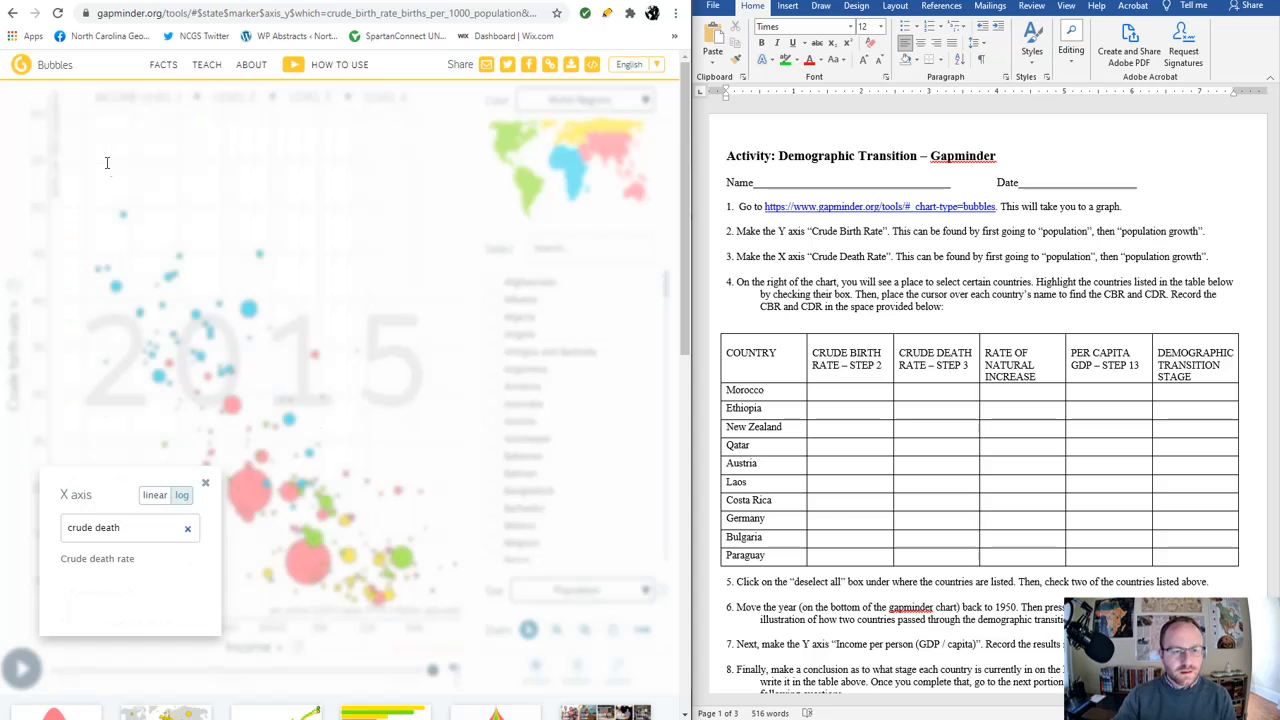
pyautogui.click(123, 568)
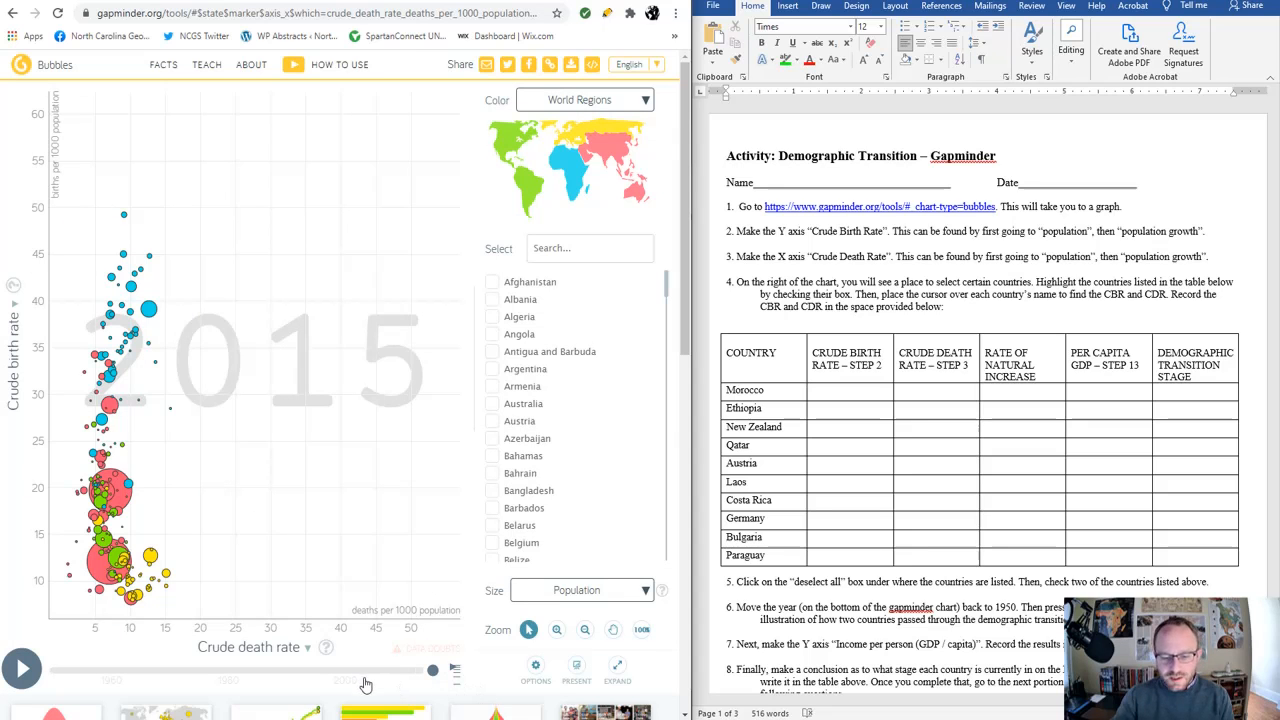
pyautogui.scroll(-2, 362, 680)
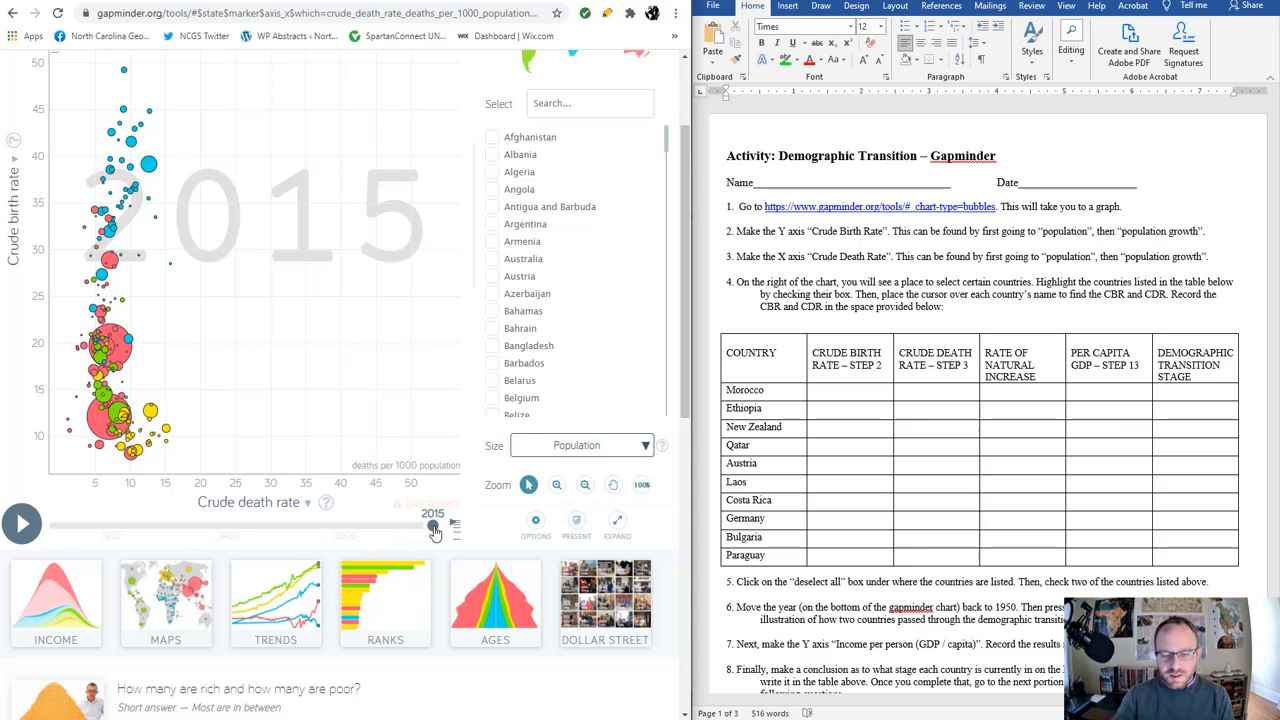
pyautogui.moveTo(433, 527)
pyautogui.mouseDown()
pyautogui.moveTo(193, 525)
pyautogui.moveTo(38, 484)
pyautogui.moveTo(56, 527)
pyautogui.moveTo(432, 538)
pyautogui.mouseUp()
pyautogui.scroll(2, 500, 590)
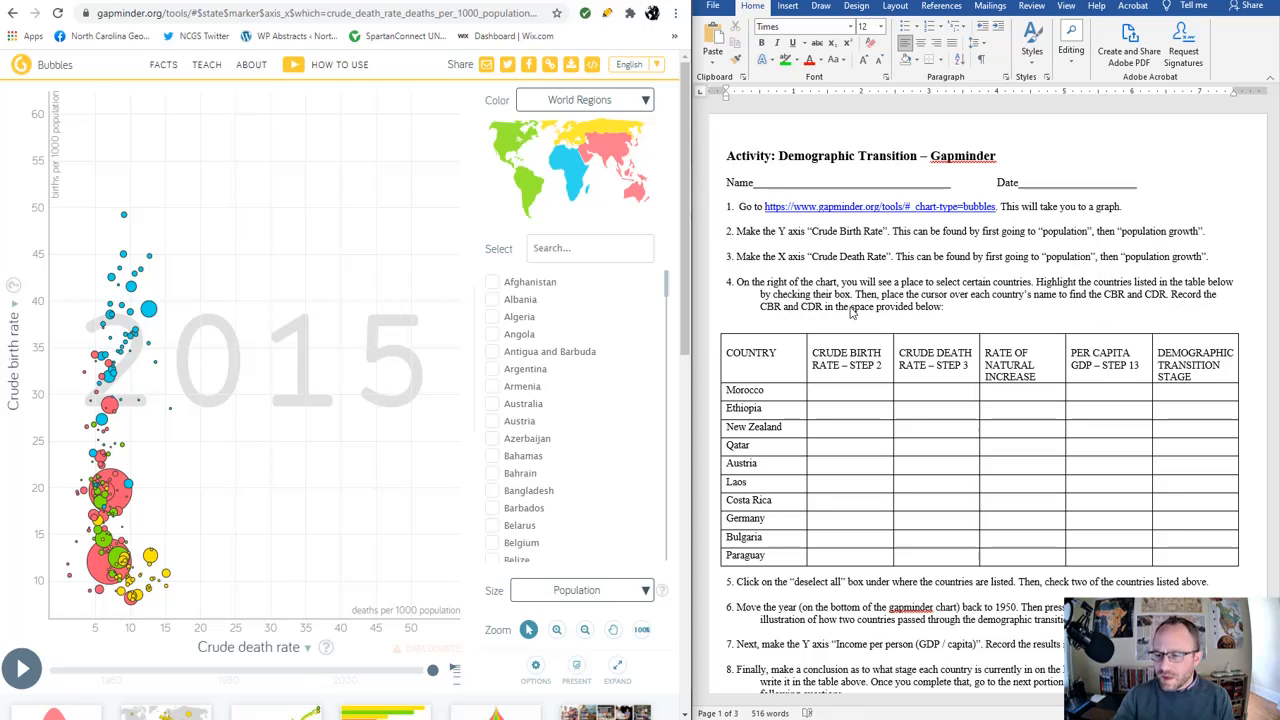
# Search the country list for Morocco and select it on the chart
pyautogui.click(558, 250)
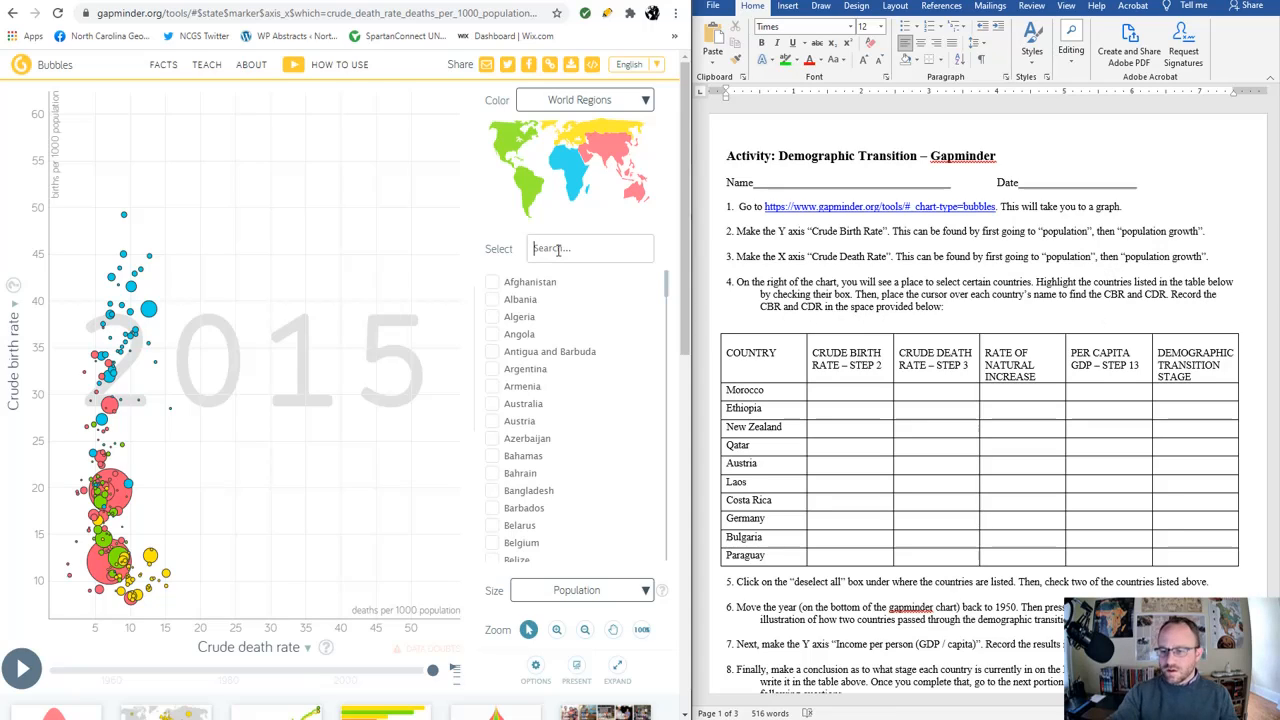
pyautogui.write('Morocc')
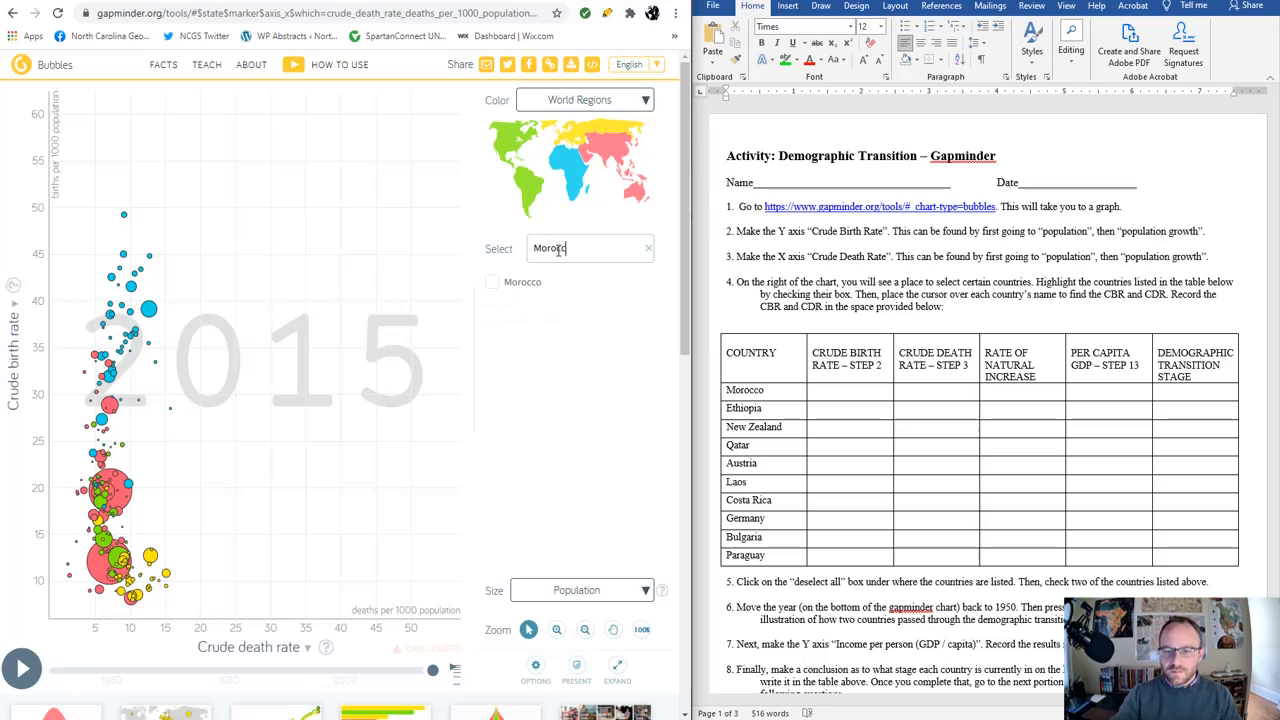
pyautogui.click(500, 283)
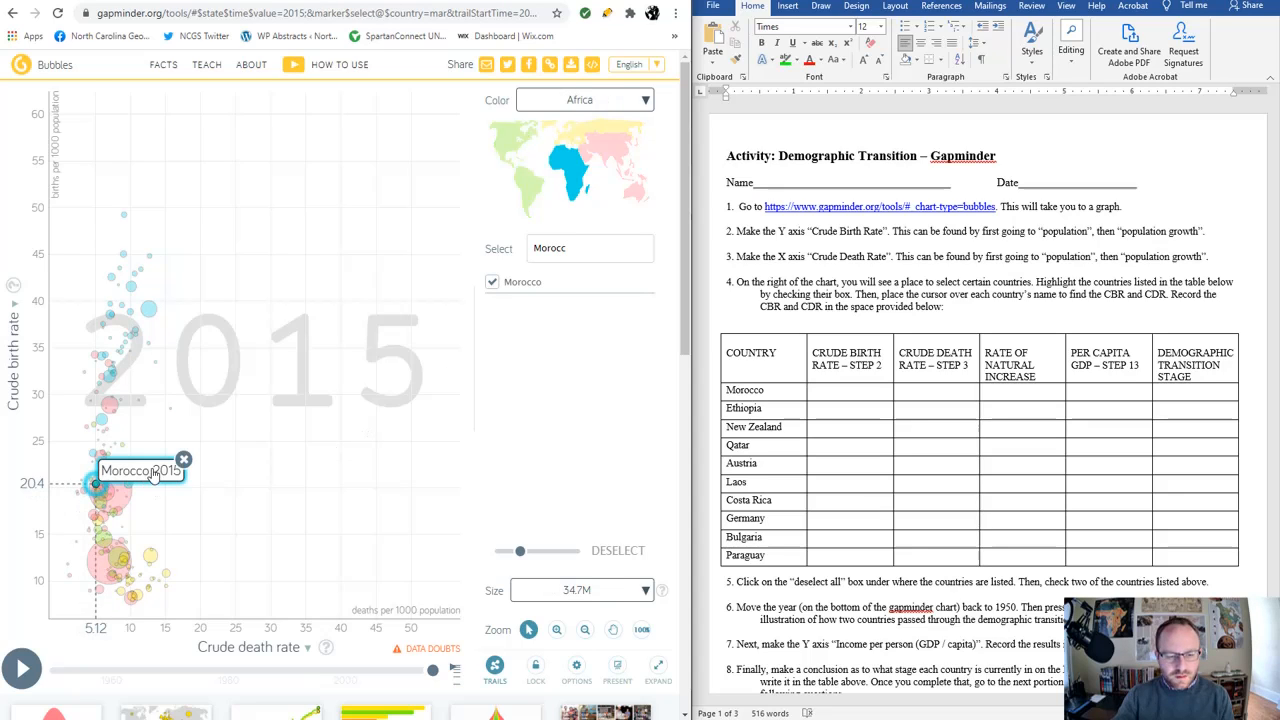
# Record Morocco's crude birth rate as 20.4 and crude death rate as 5.012 in the activity table
pyautogui.click(862, 396)
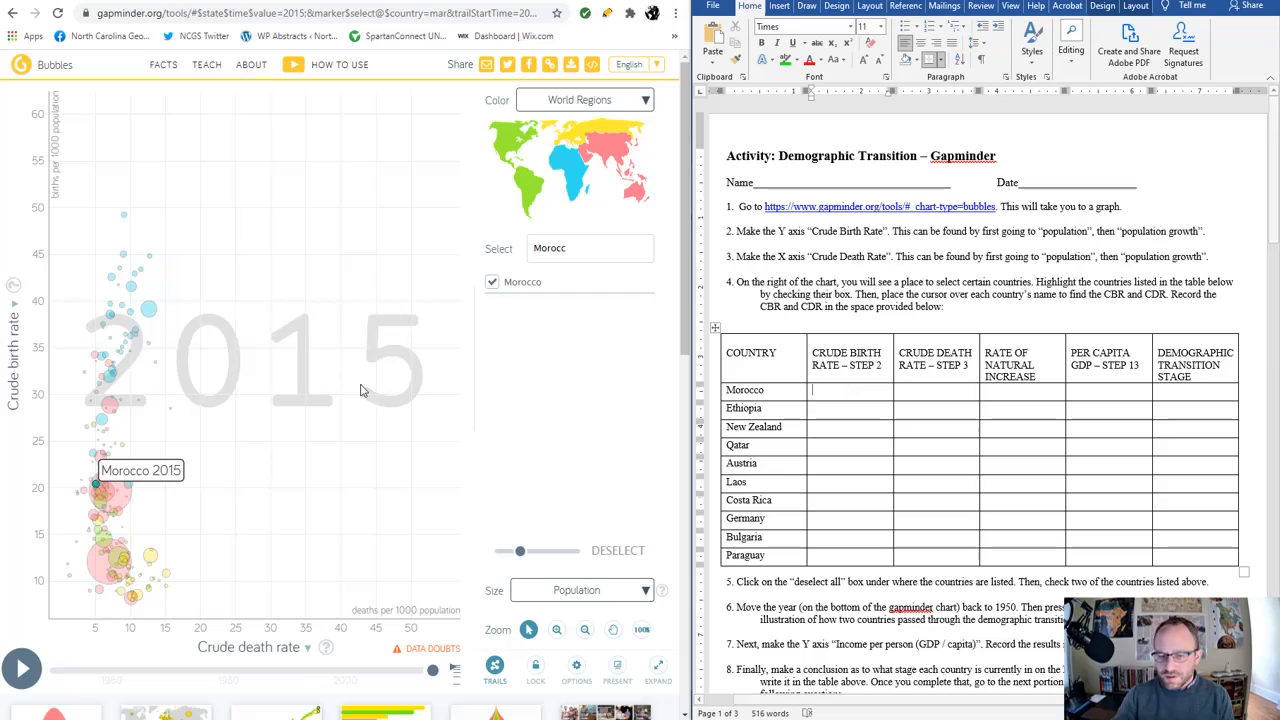
pyautogui.moveTo(141, 478)
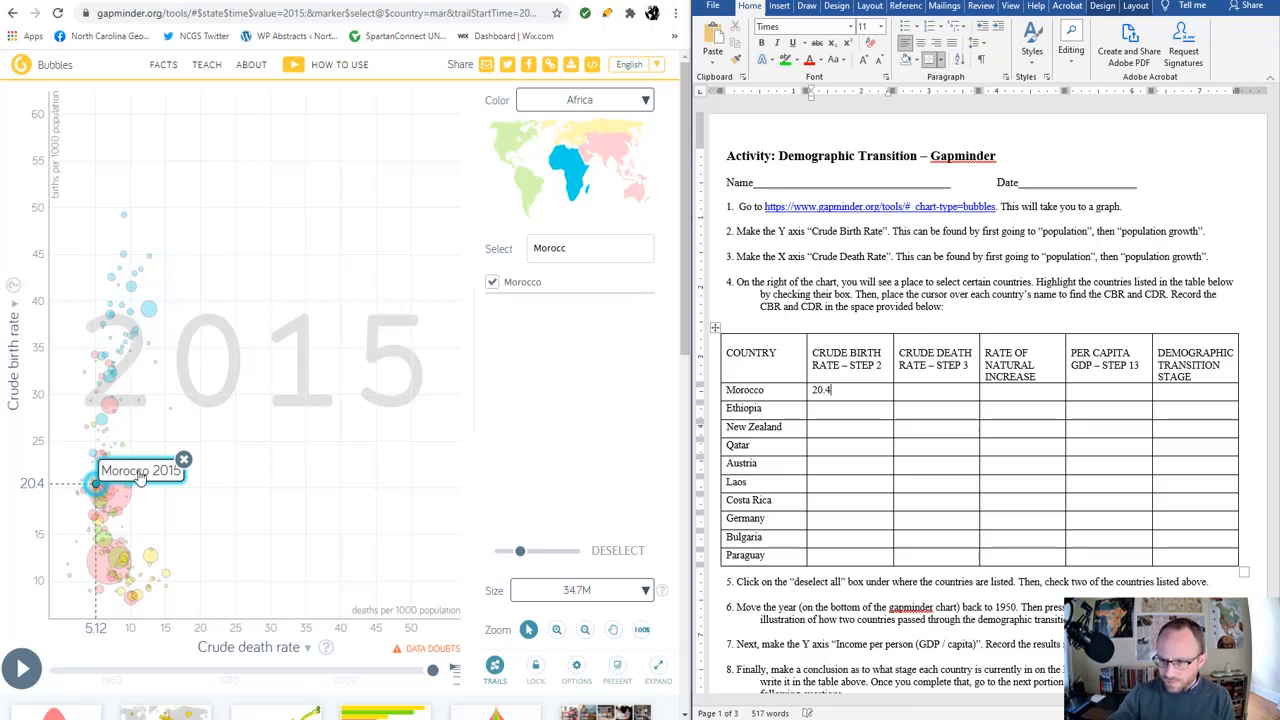
pyautogui.press('Tab')
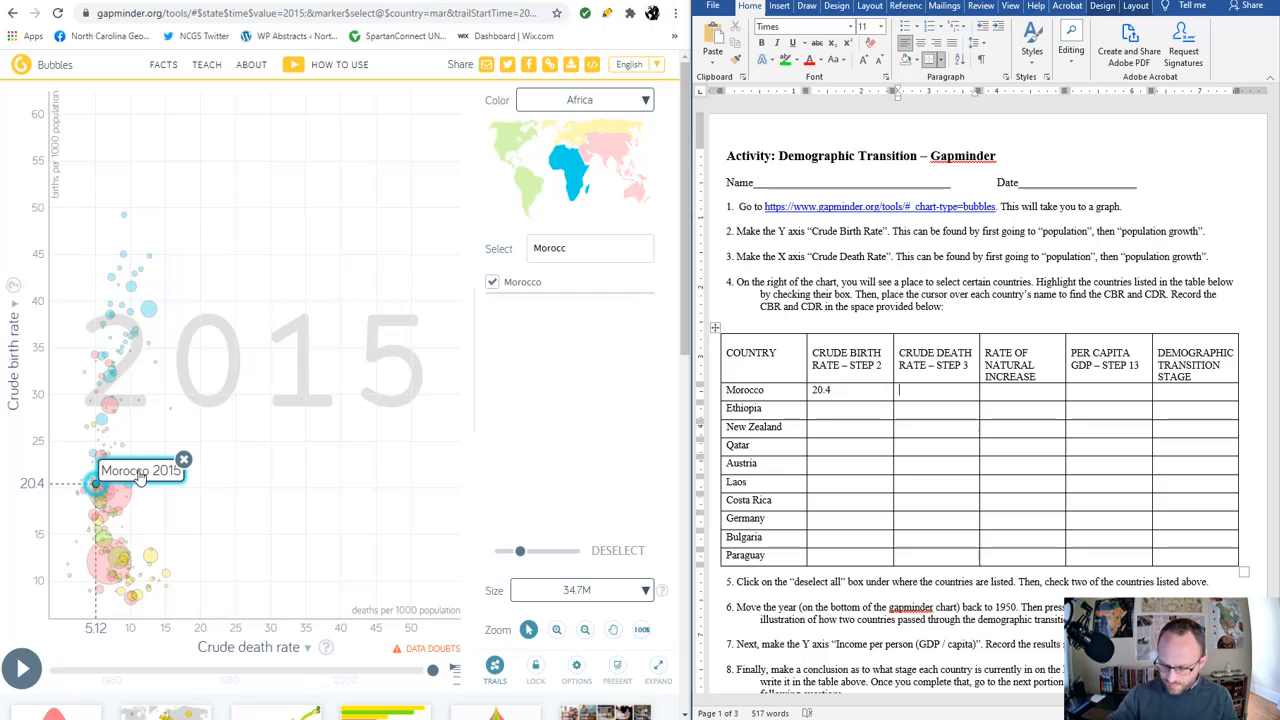
pyautogui.write('5.012')
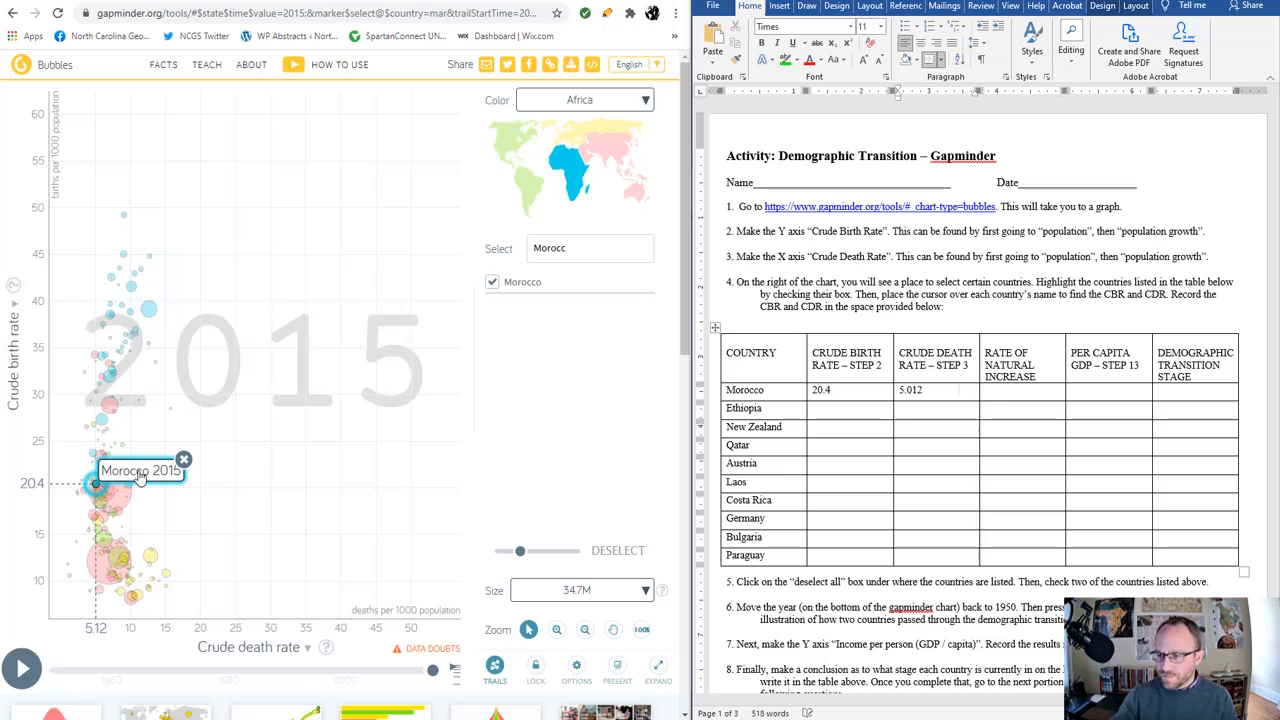
pyautogui.press('Tab')
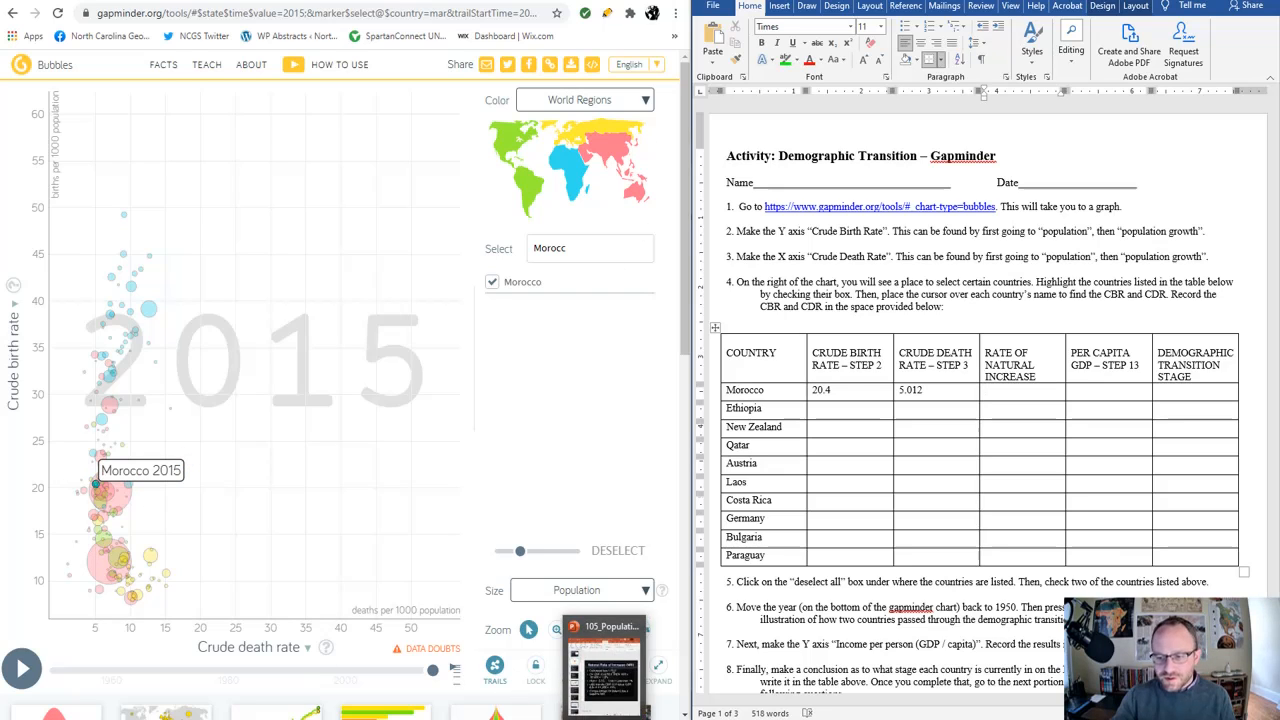
# Switch to PowerPoint to read the formula on the Natural Rate of Increase slide, and return to the chart
pyautogui.click(607, 718)
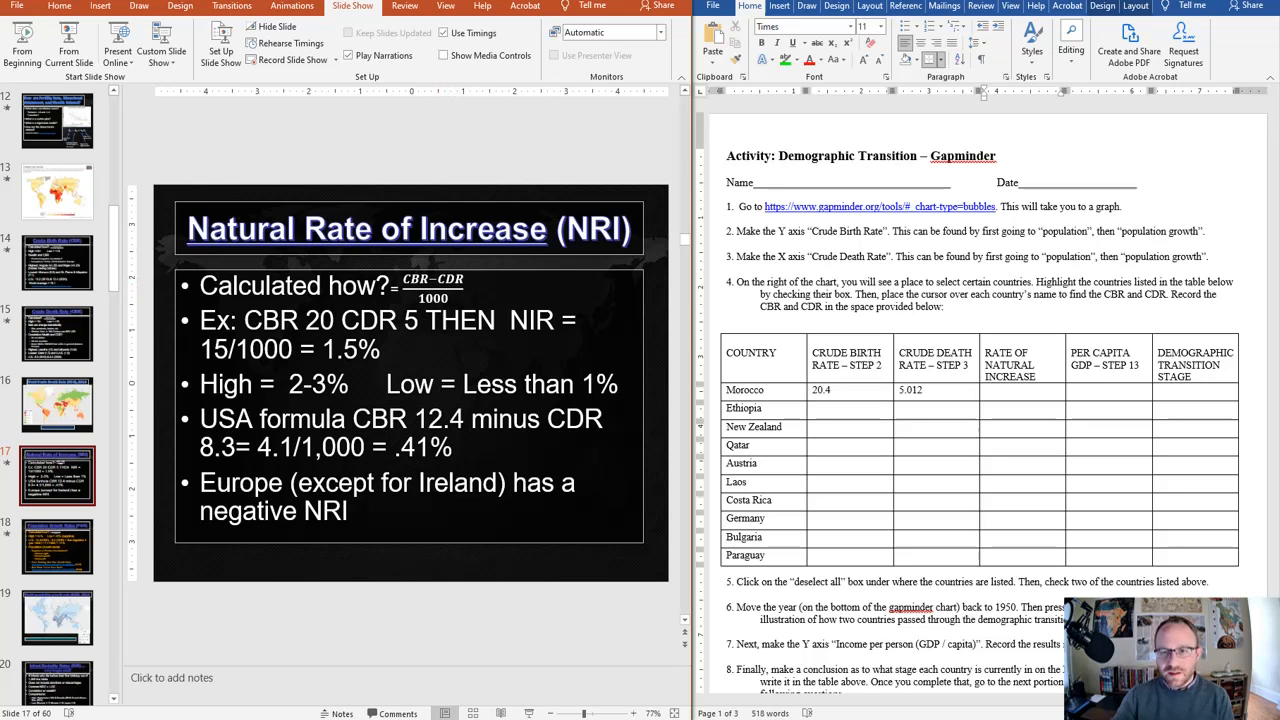
pyautogui.click(604, 0)
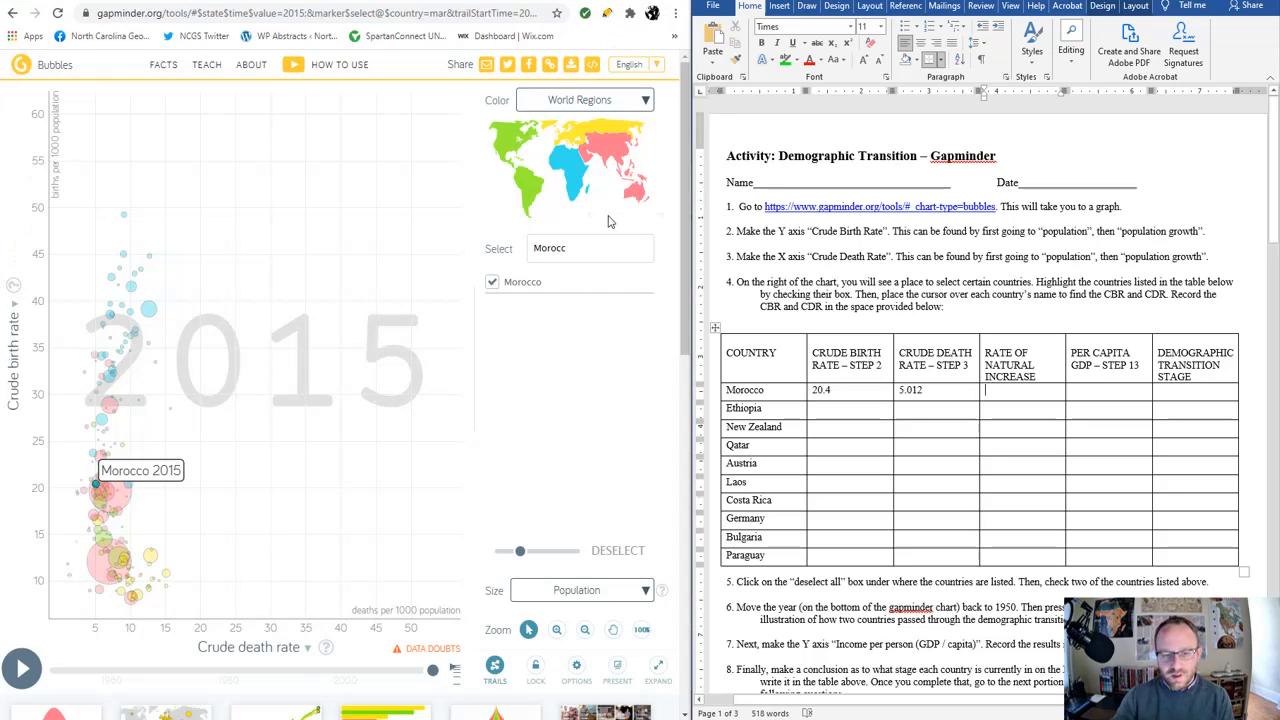
# Switch to Calculator, clear the old result and start a subtraction from Morocco's crude birth rate of 20.4
pyautogui.click(677, 719)
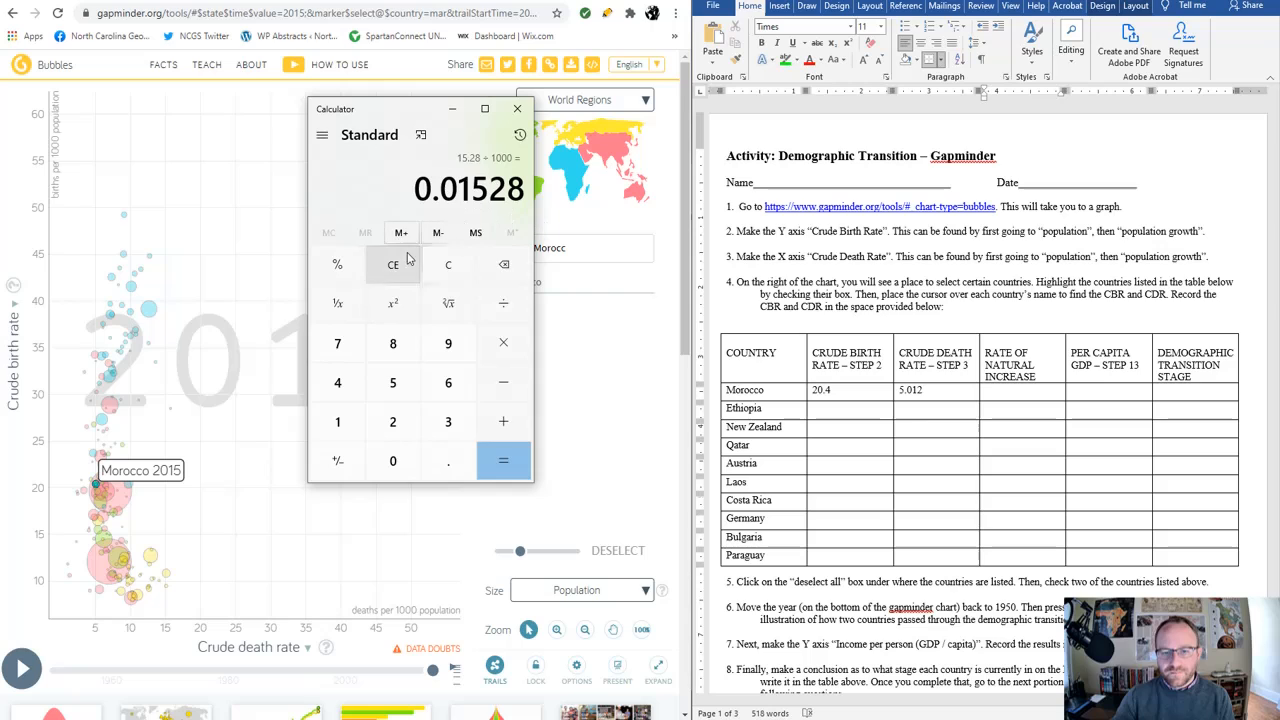
pyautogui.click(448, 264)
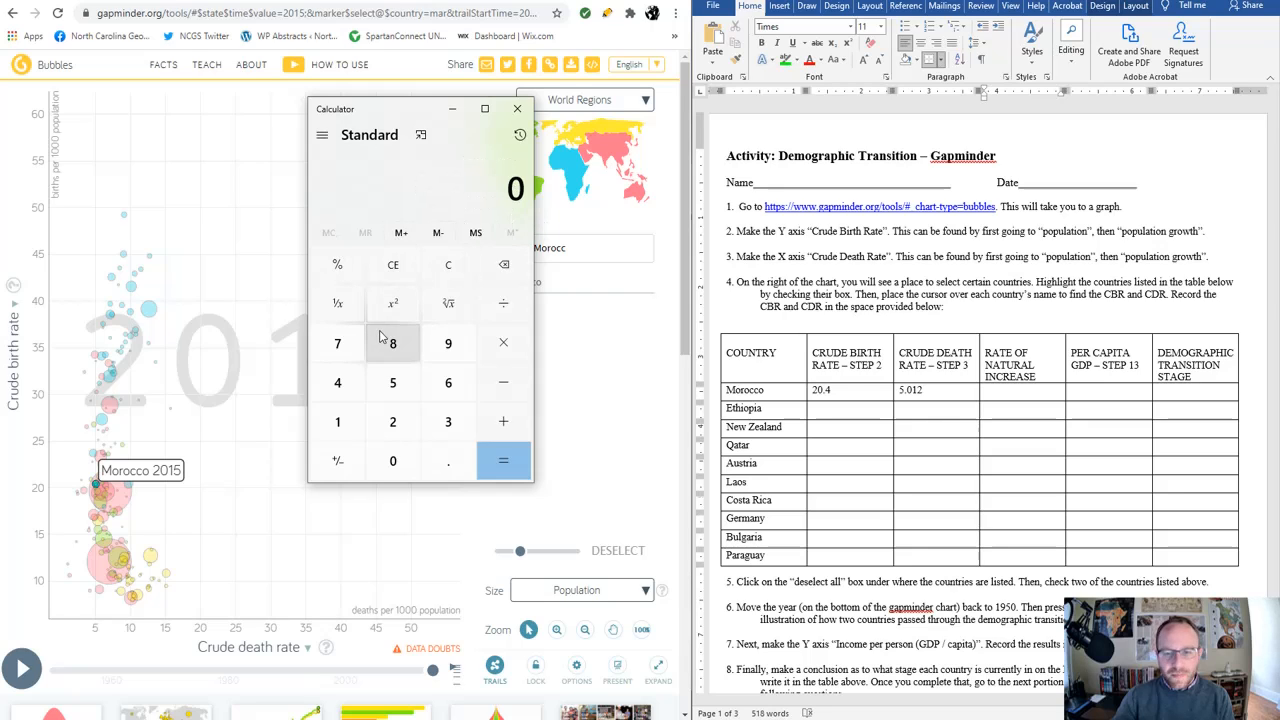
pyautogui.click(390, 430)
pyautogui.click(446, 458)
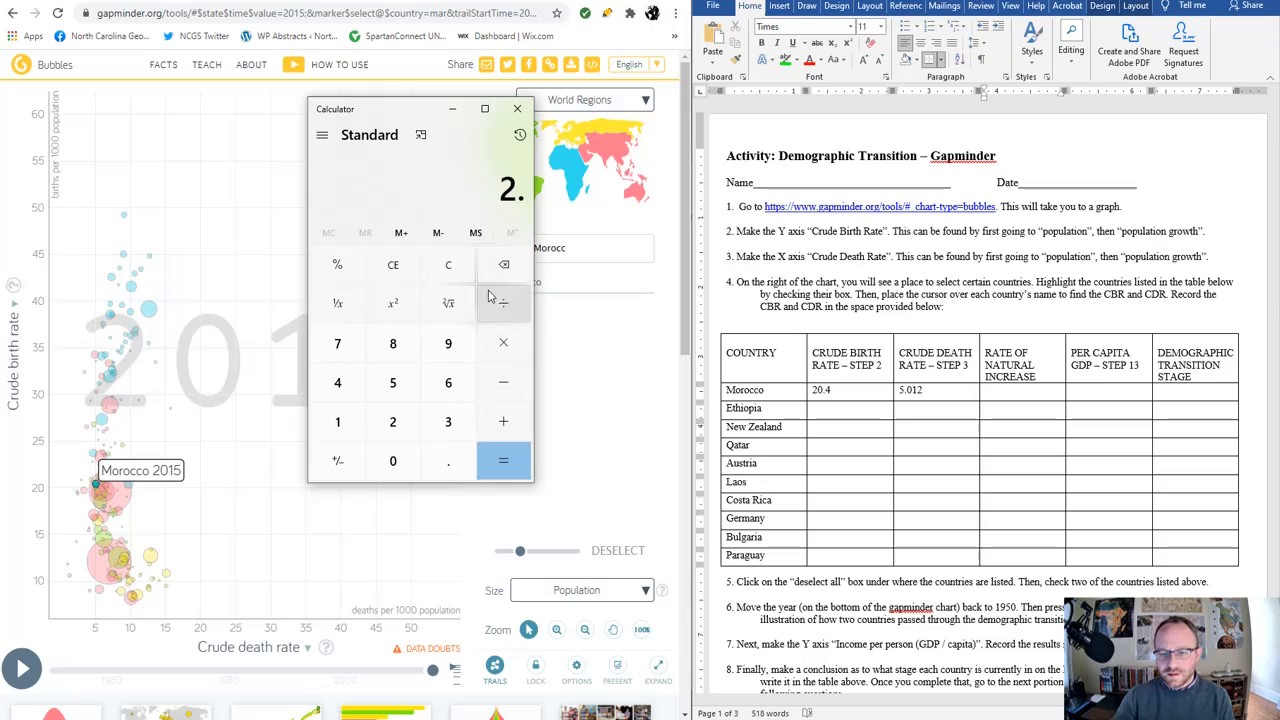
pyautogui.click(392, 458)
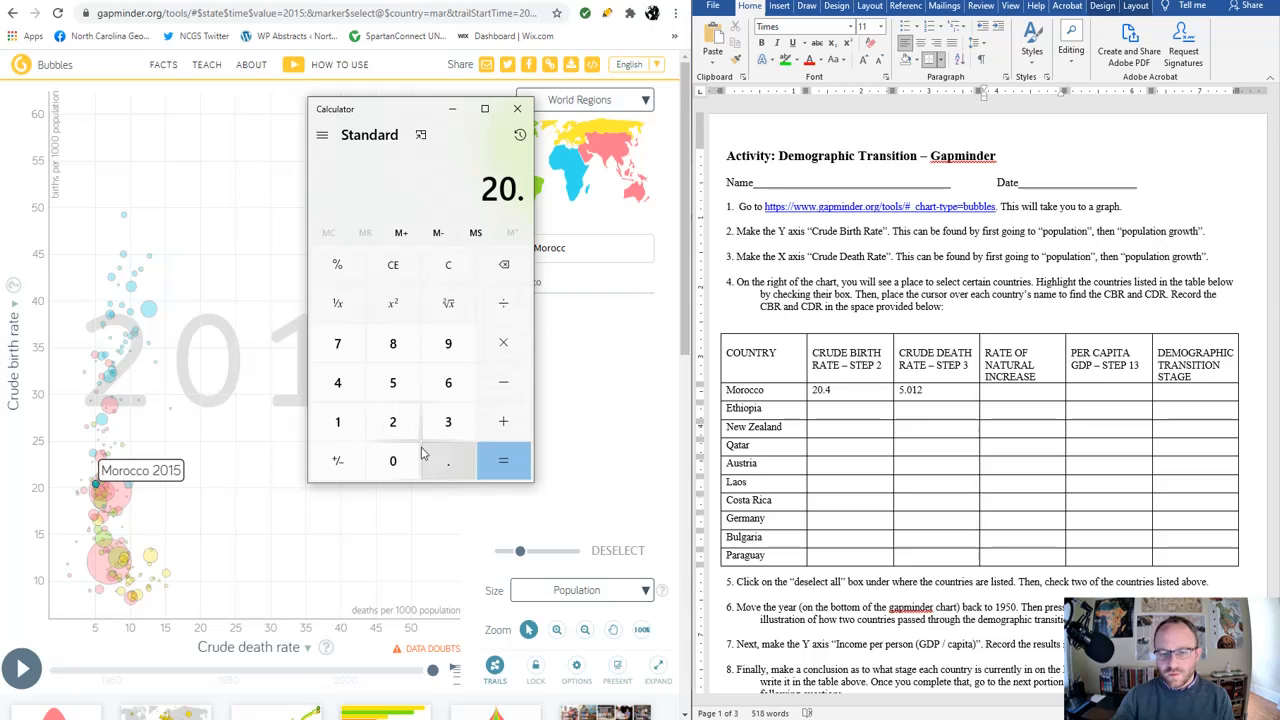
pyautogui.click(339, 382)
pyautogui.click(505, 382)
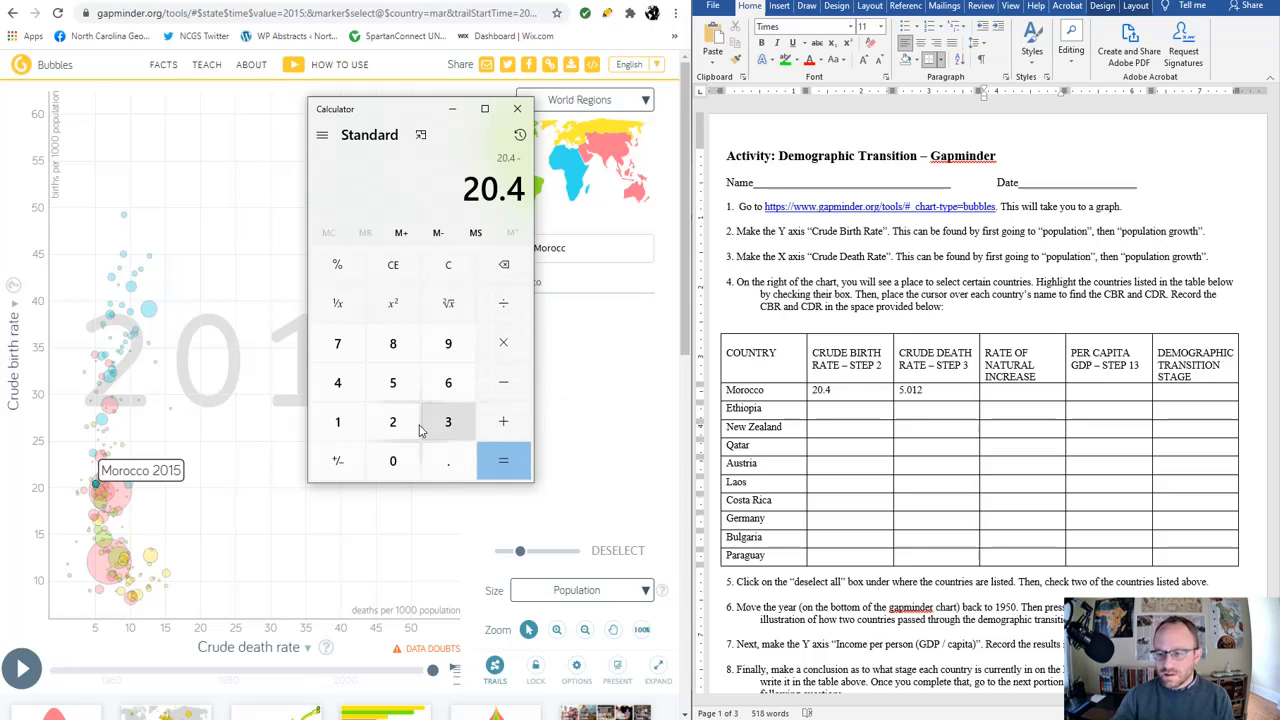
# Correct Morocco's crude death rate in the activity table to 5.12
pyautogui.click(948, 395)
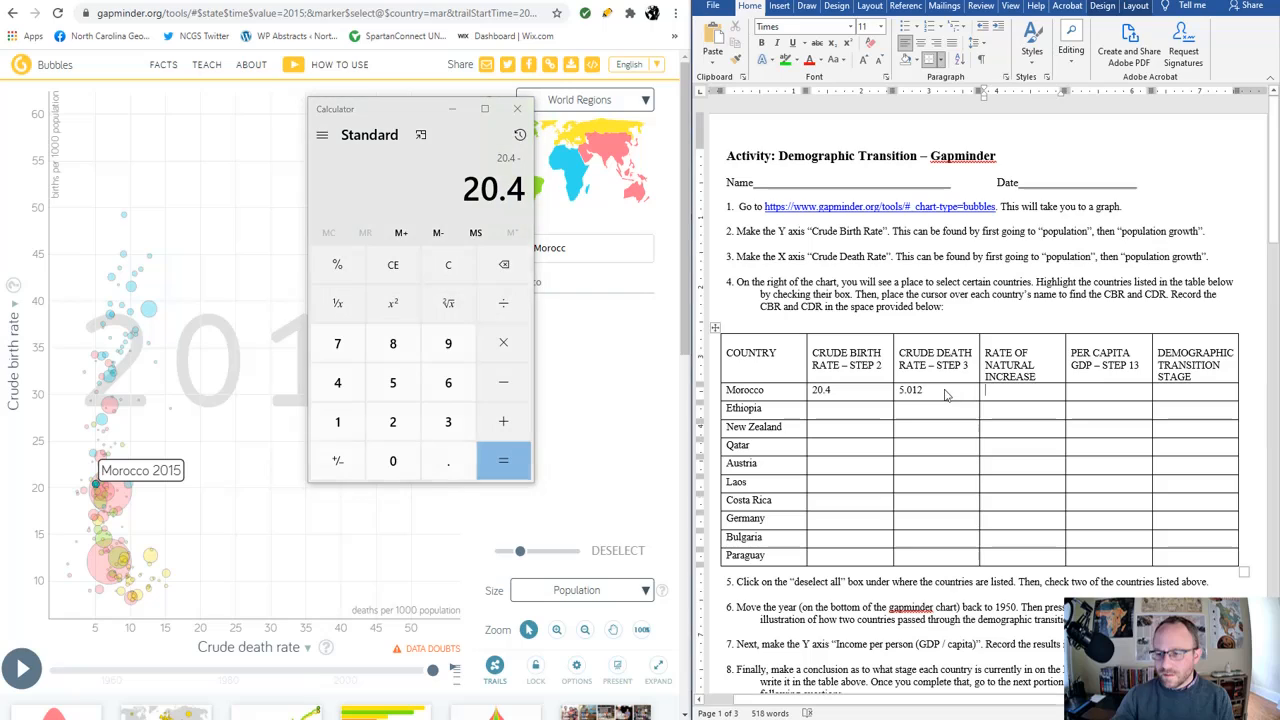
pyautogui.click(908, 390)
pyautogui.press('Delete')
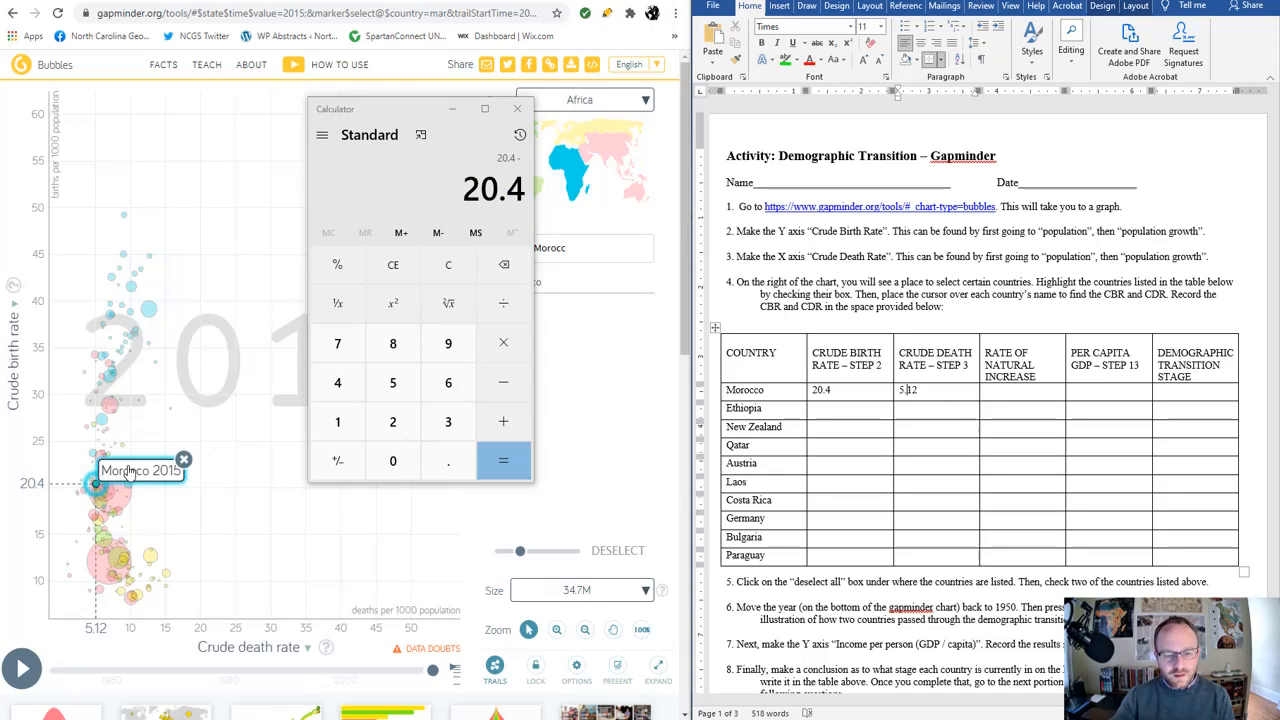
# Complete the calculator subtraction with Morocco's crude death rate of 5.12
pyautogui.click(393, 383)
pyautogui.click(446, 461)
pyautogui.click(337, 421)
pyautogui.click(393, 421)
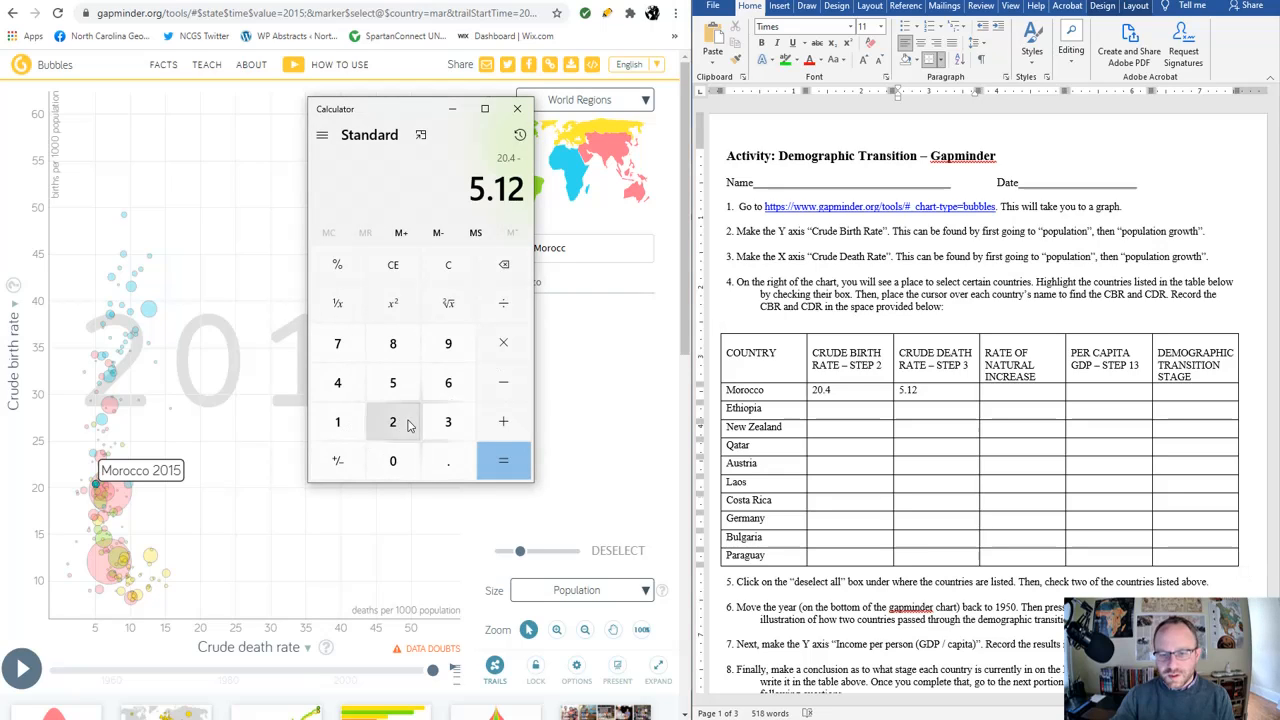
pyautogui.click(510, 466)
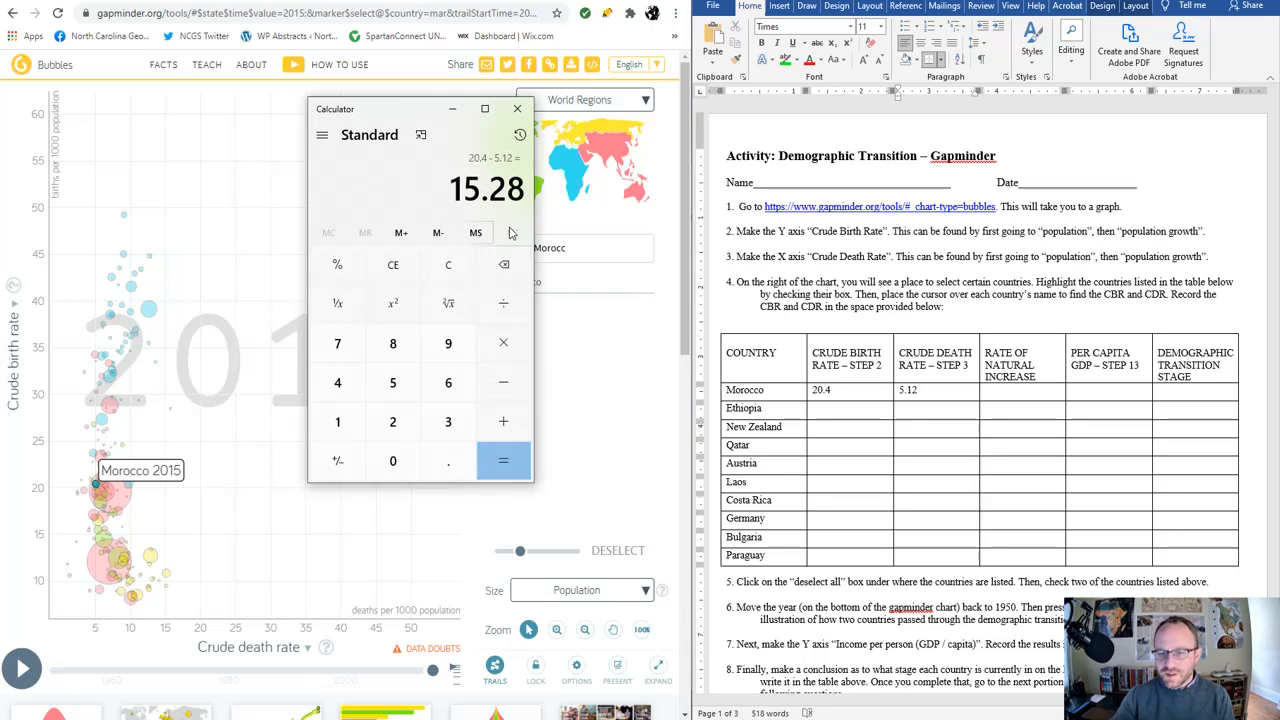
# Divide the calculated difference between the birth and death rates by 1000
pyautogui.click(503, 310)
pyautogui.click(337, 421)
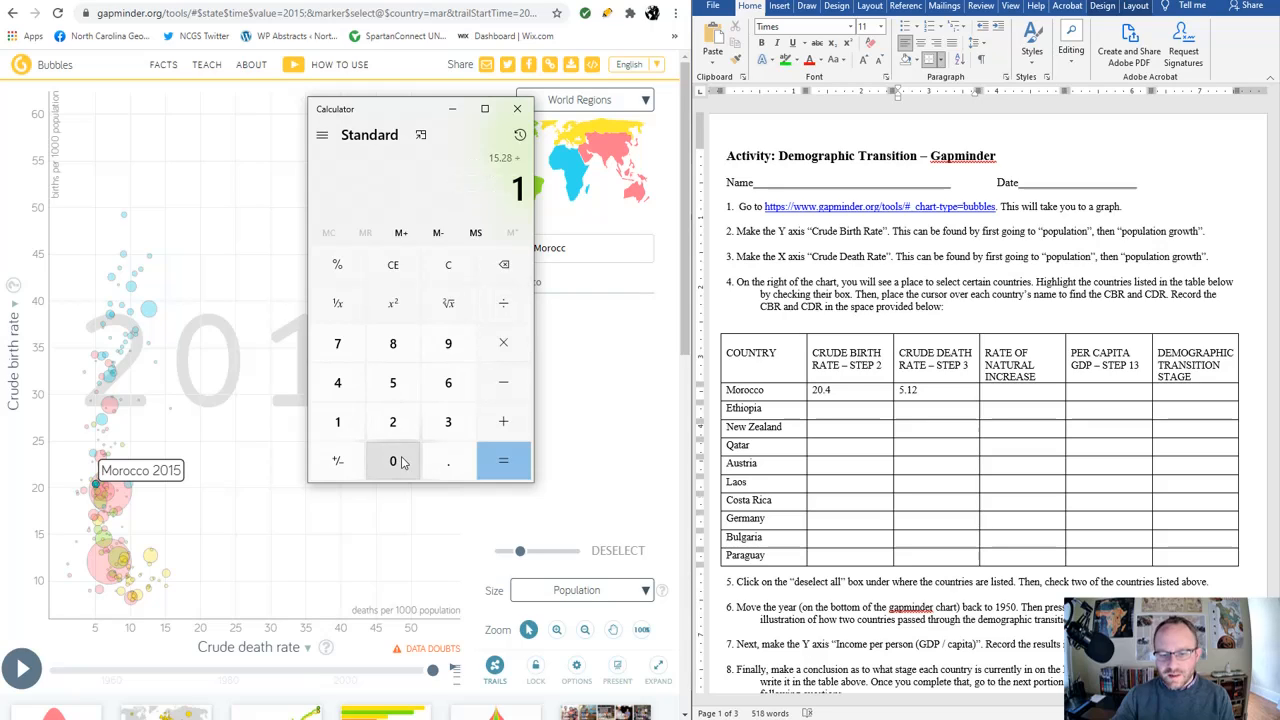
pyautogui.click(400, 460)
pyautogui.click(402, 461)
pyautogui.click(400, 462)
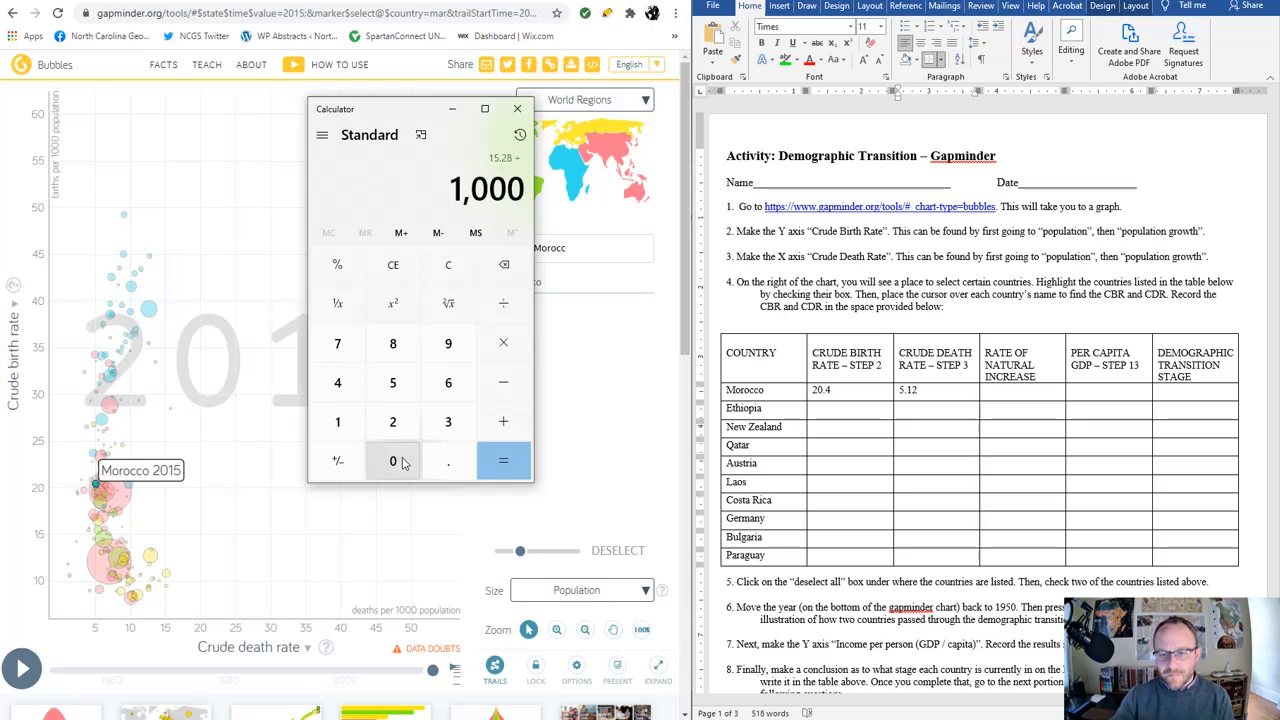
pyautogui.click(508, 459)
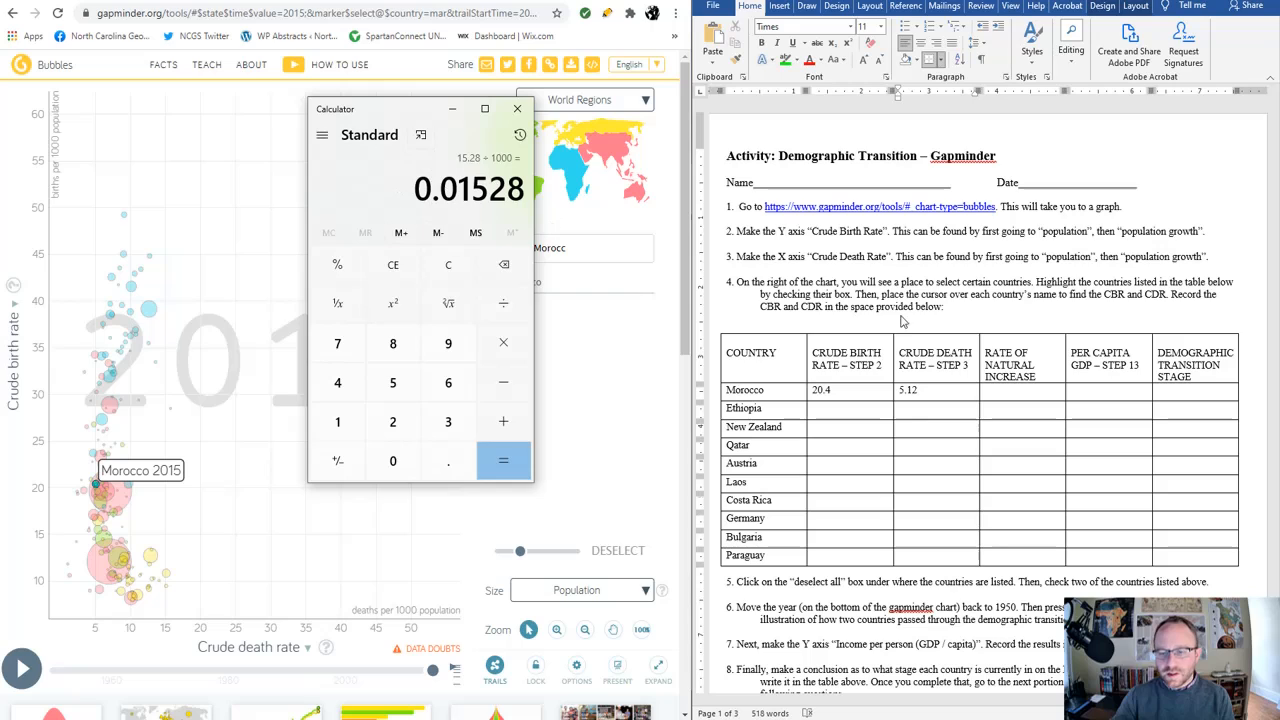
# Enter 1.53 as Morocco's rate of natural increase in the activity table
pyautogui.click(1027, 390)
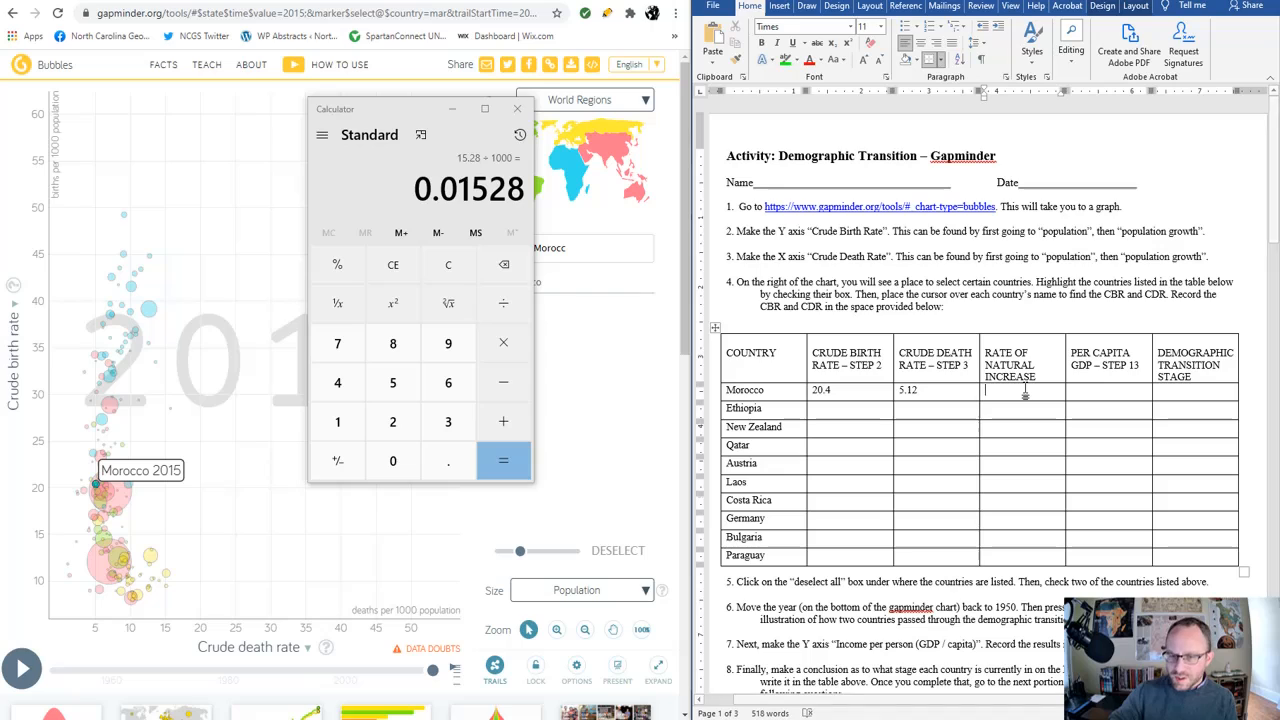
pyautogui.write('1.5')
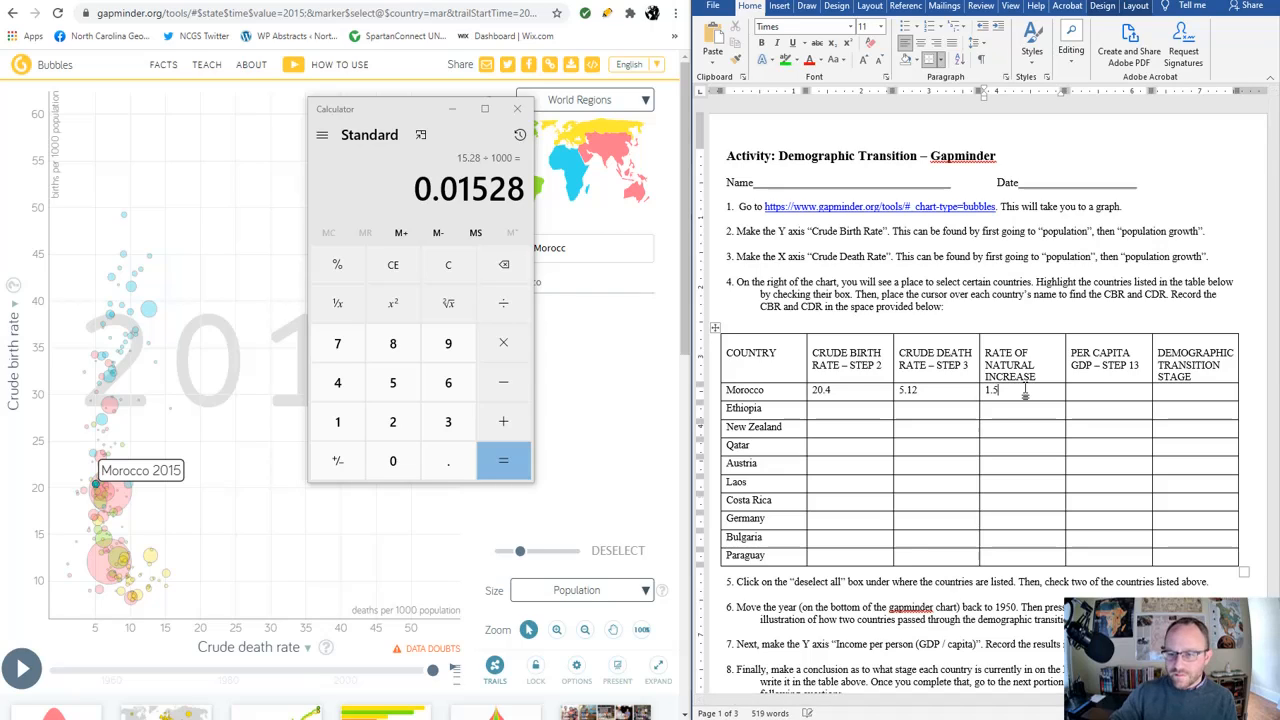
pyautogui.write('3')
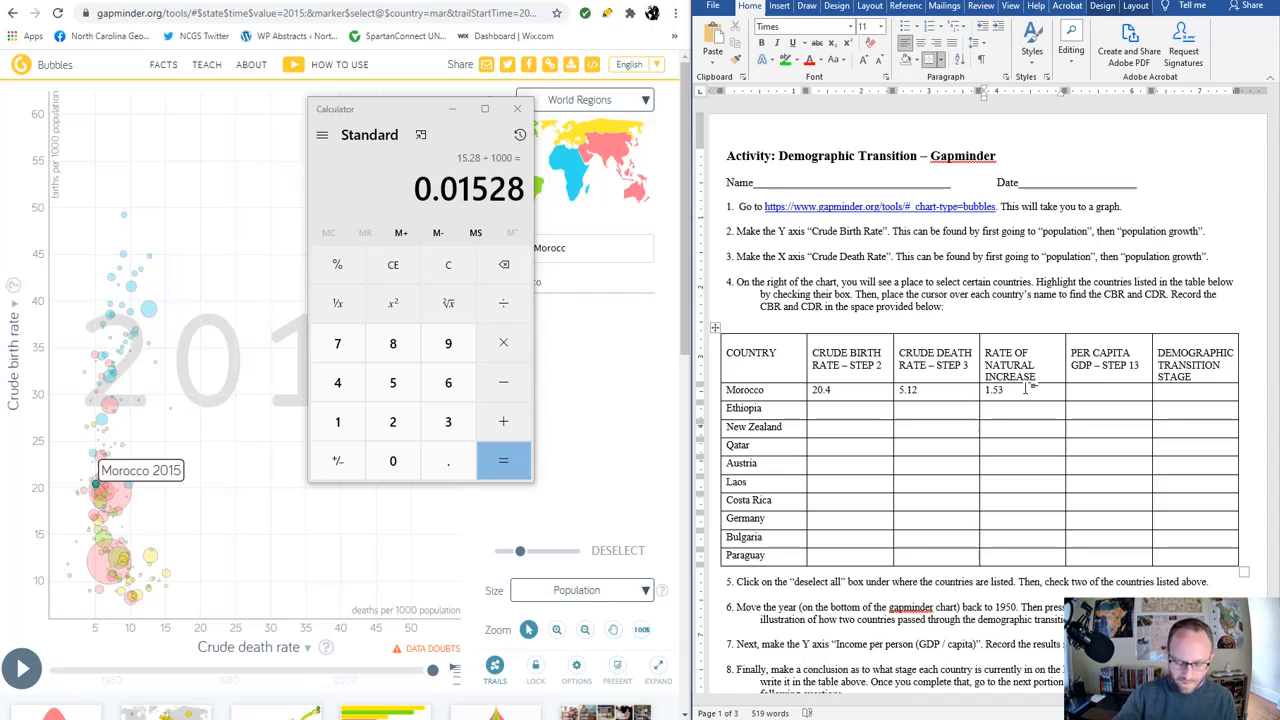
# Add a percent sign to Morocco's rate of natural increase, making it 1.53%, and dismiss the calculator
pyautogui.click(1124, 388)
pyautogui.click(392, 1)
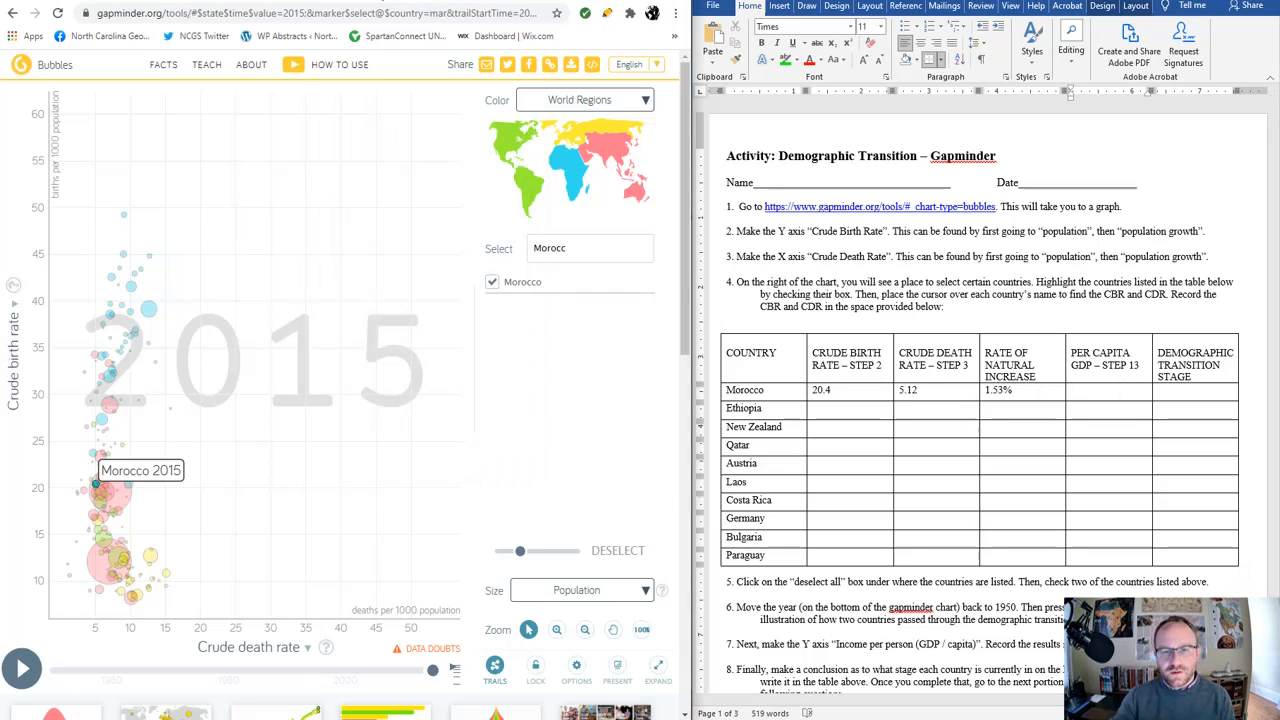
# Search the chart's Y axis indicators for GDP per capita and set the axis to GDP per capita PPP, WB
pyautogui.click(15, 362)
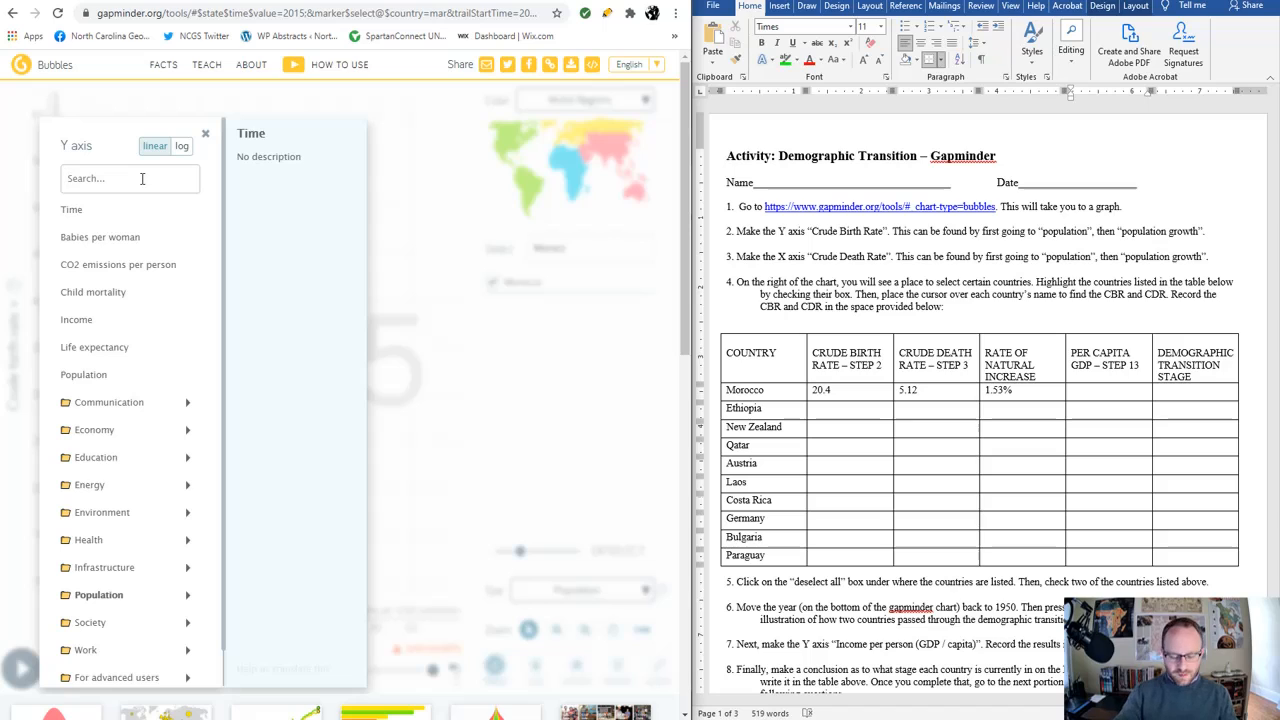
pyautogui.write('GDP ')
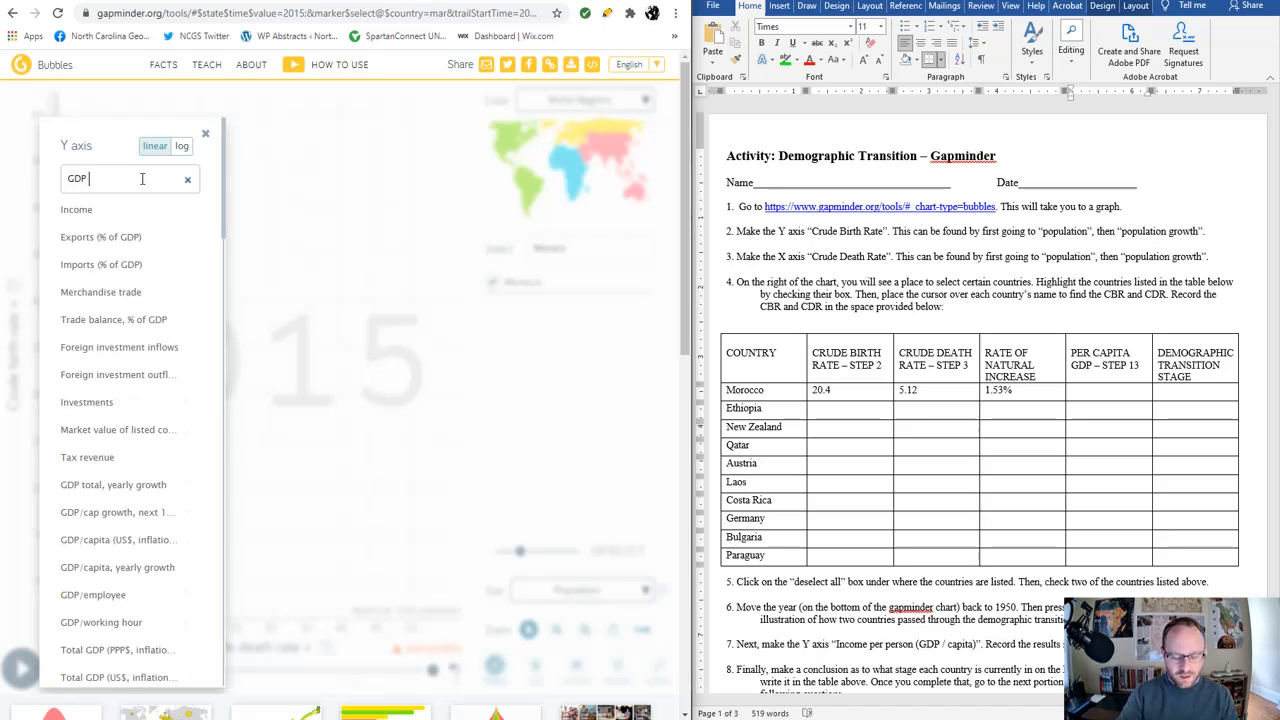
pyautogui.write('per cap')
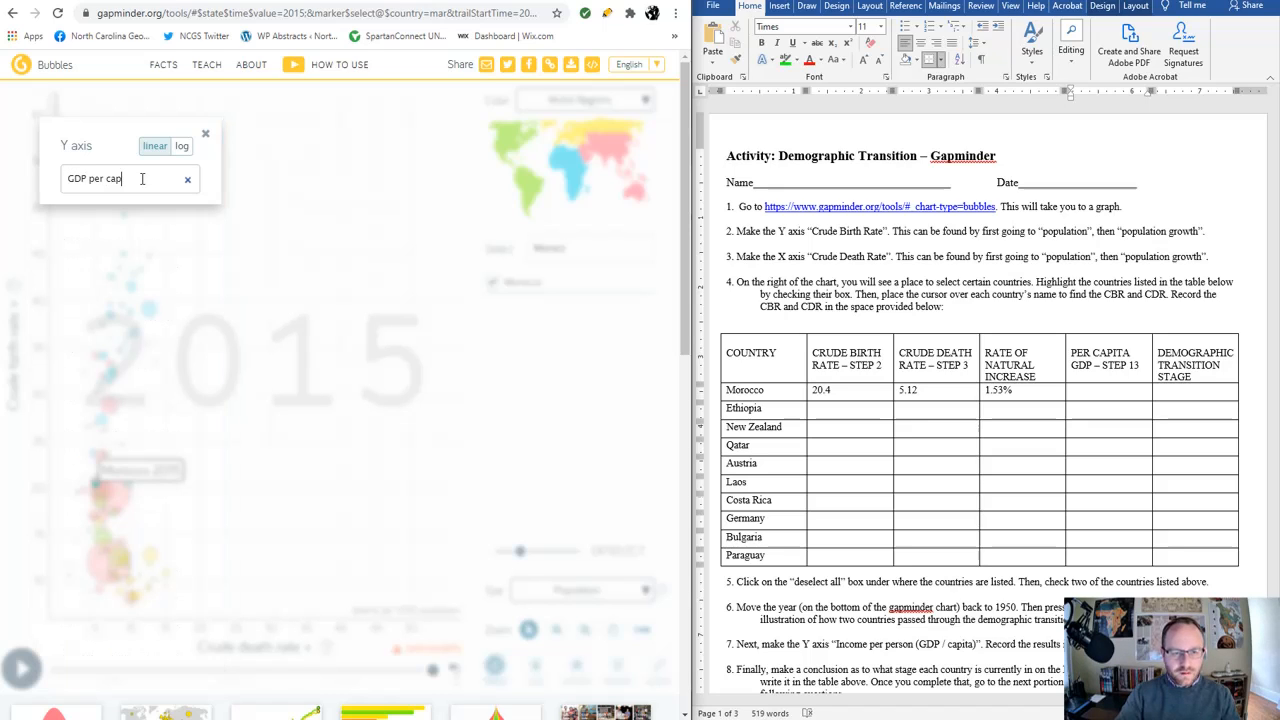
pyautogui.write('ity')
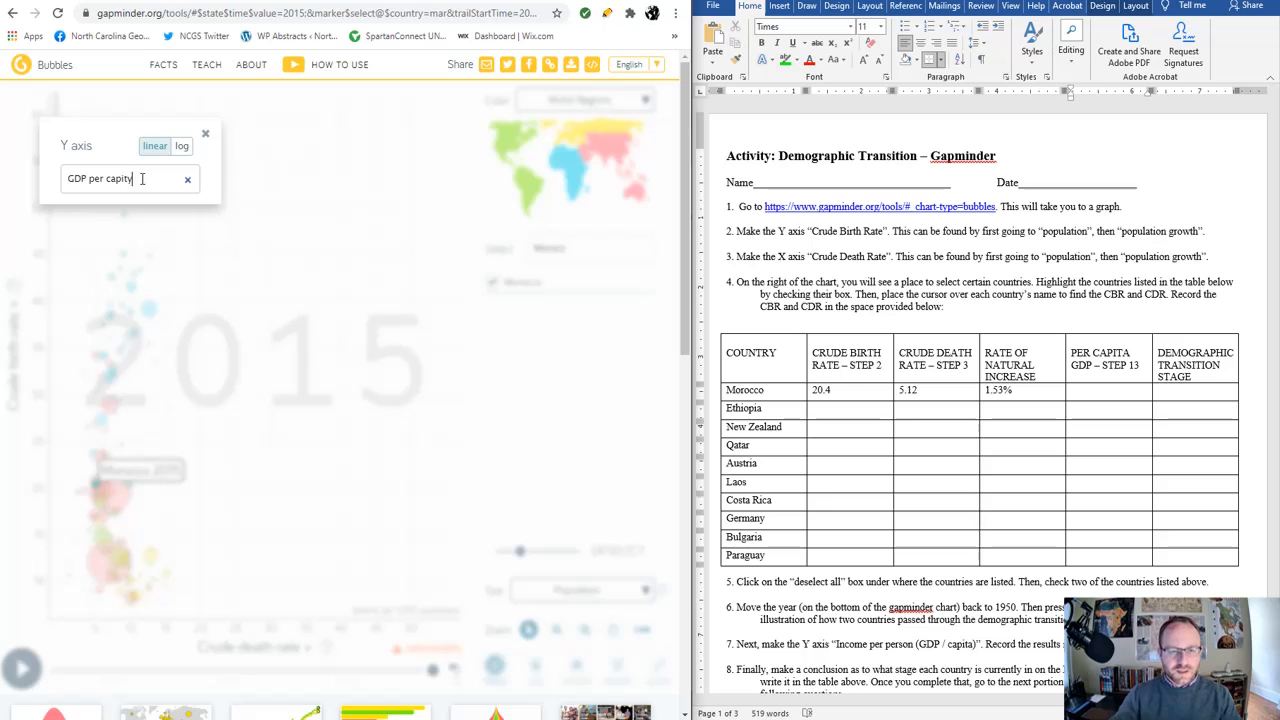
pyautogui.moveTo(106, 213)
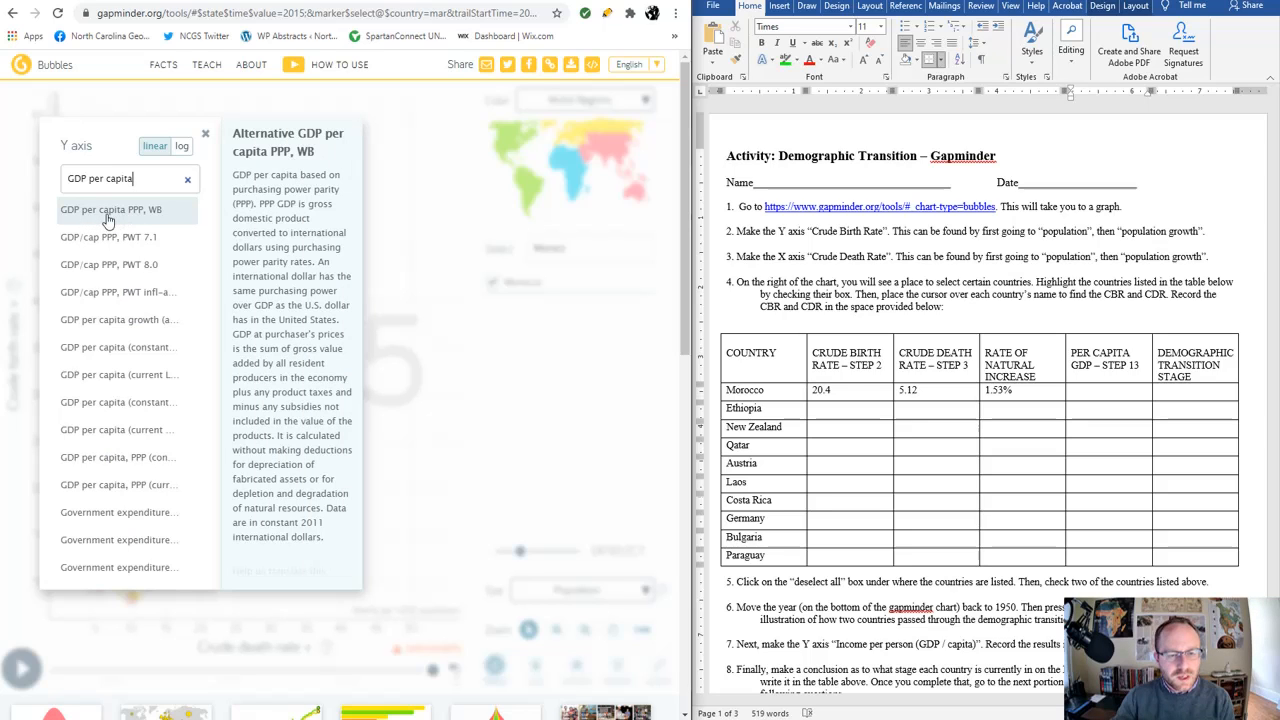
pyautogui.click(106, 213)
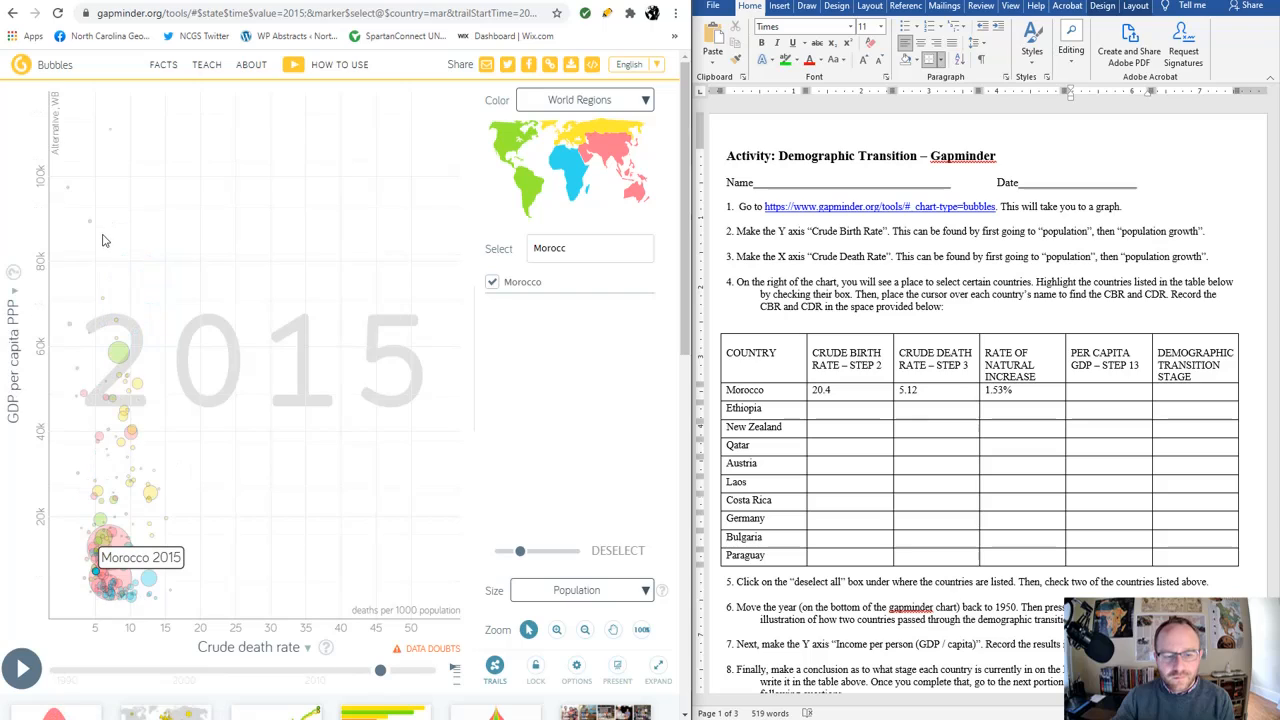
# Read Morocco's GDP per capita from its chart bubble and enter $7,130 in its Per Capita GDP table cell
pyautogui.moveTo(156, 566)
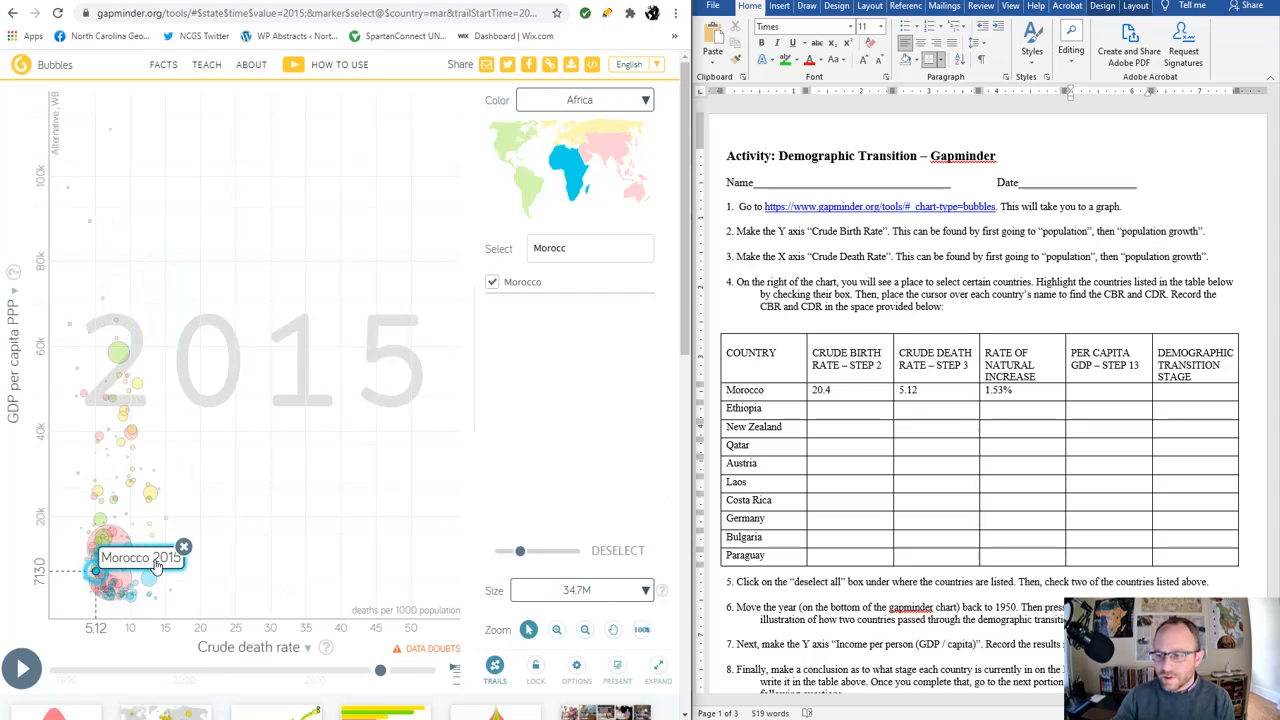
pyautogui.click(1096, 393)
pyautogui.write('$')
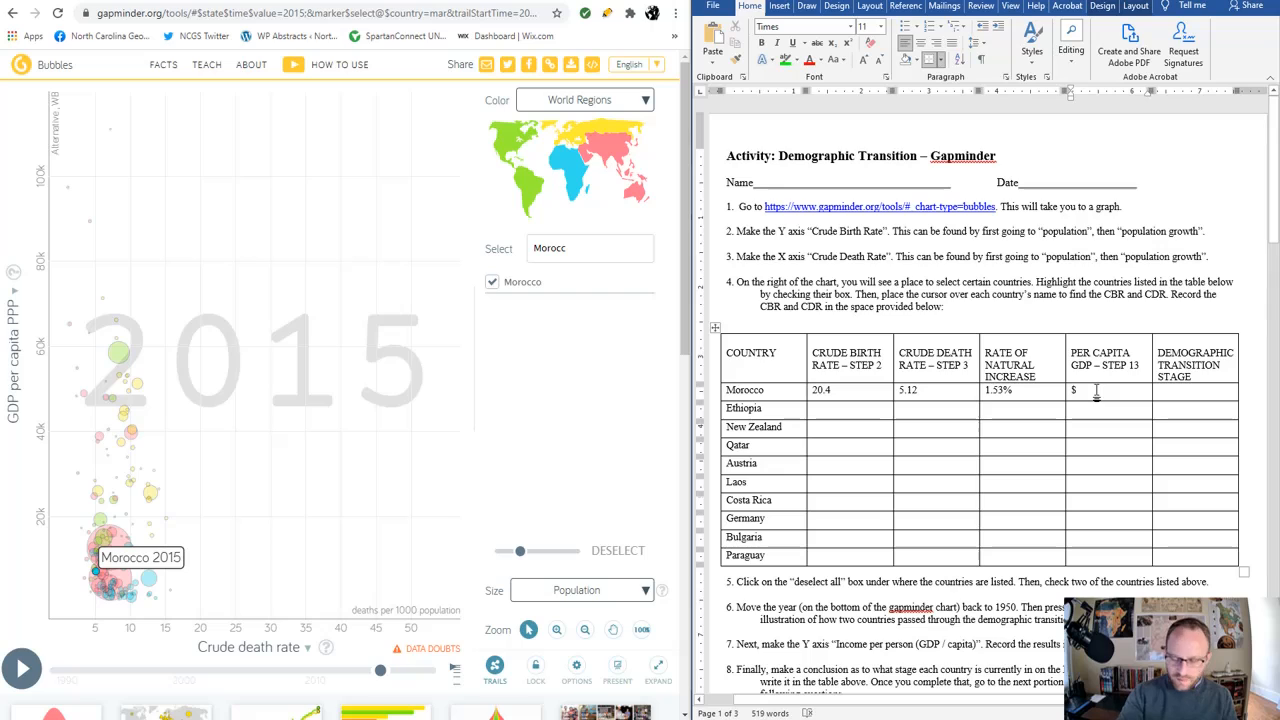
pyautogui.write('7')
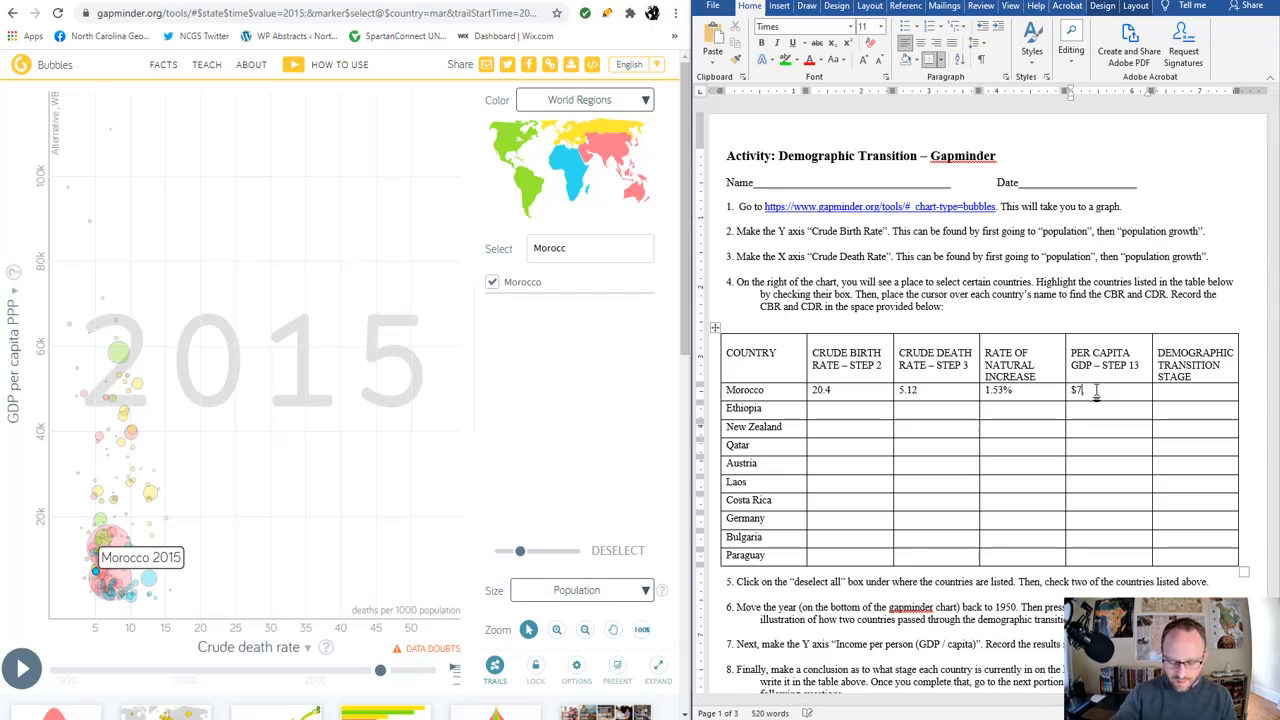
pyautogui.write(',130')
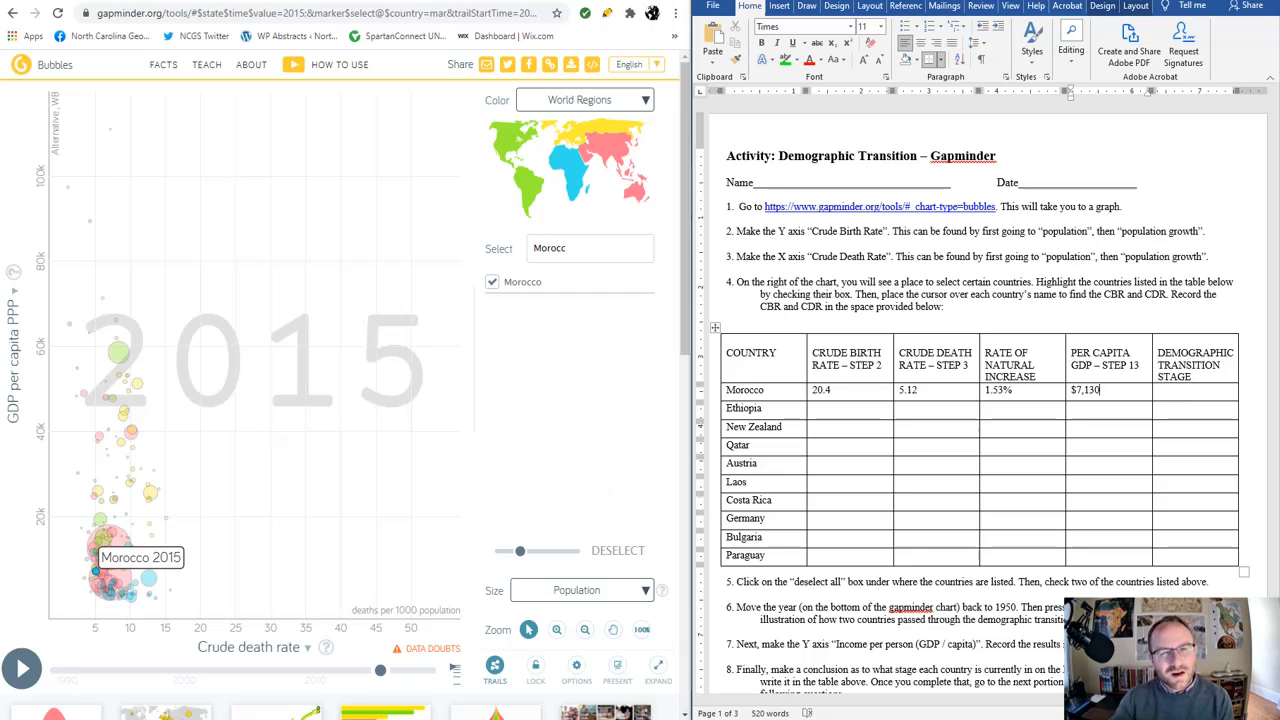
# Switch to the open population presentation in PowerPoint to consult its slides
pyautogui.moveTo(605, 714)
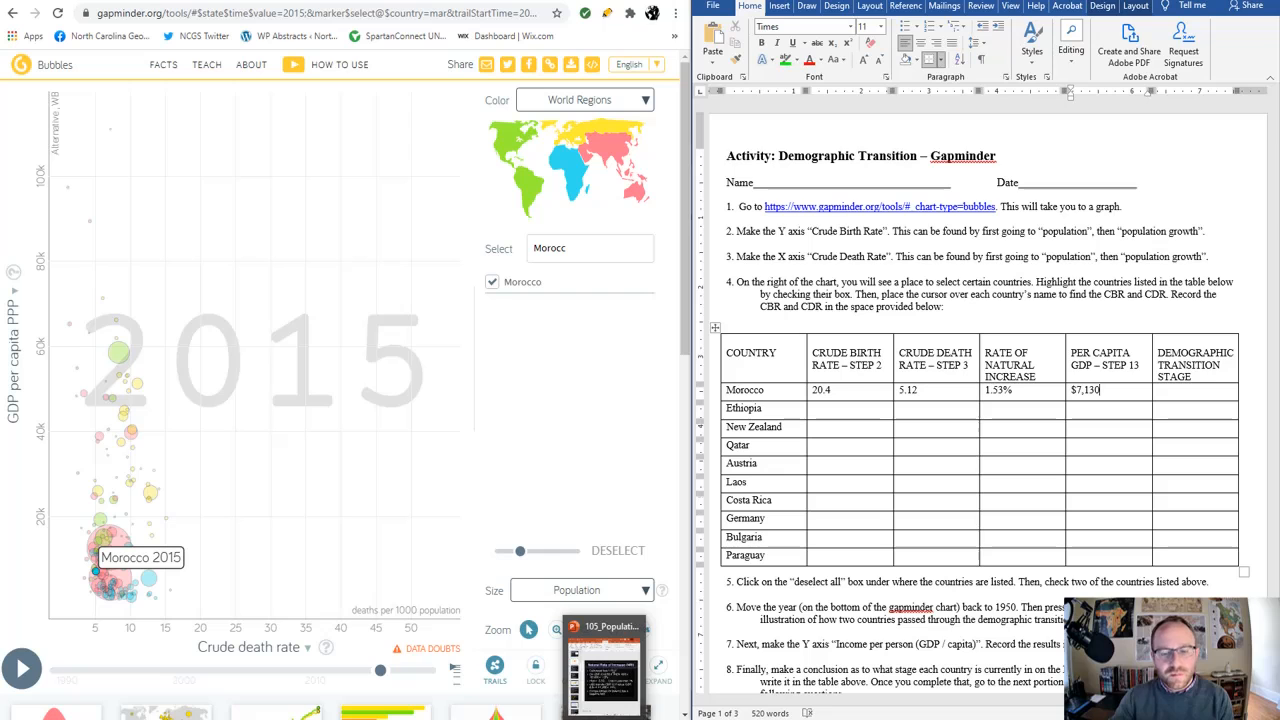
pyautogui.click(608, 682)
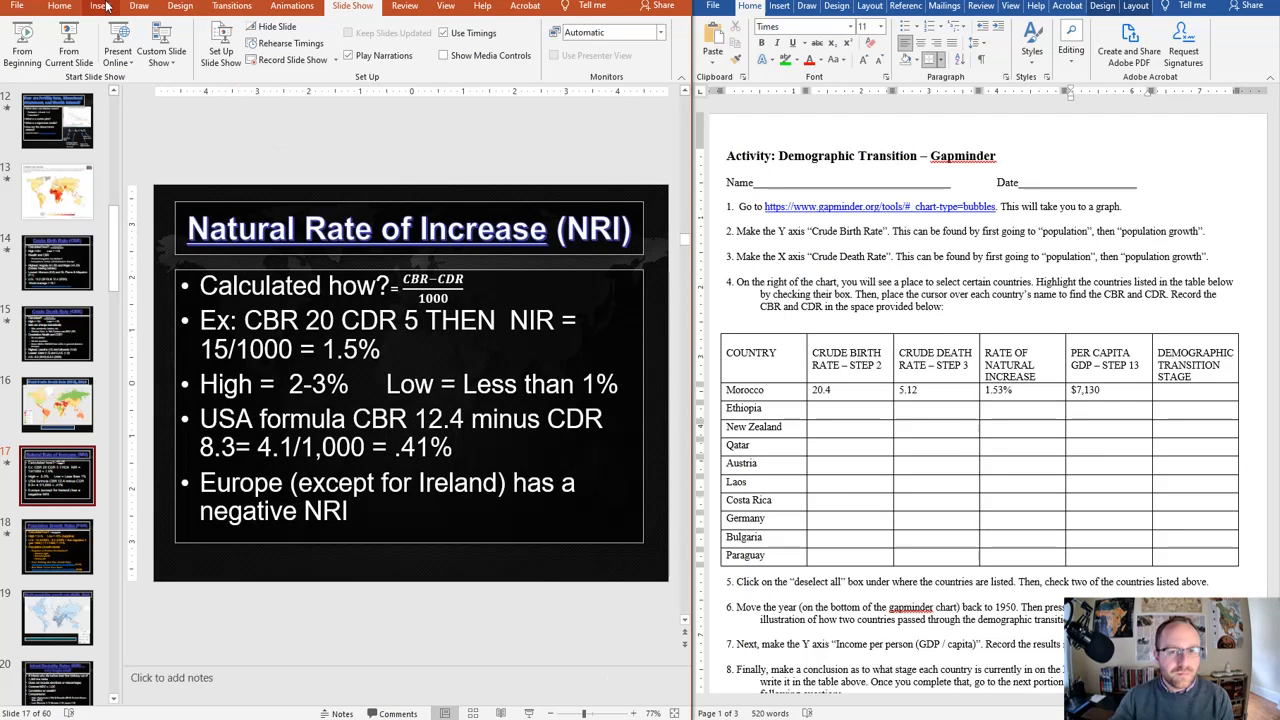